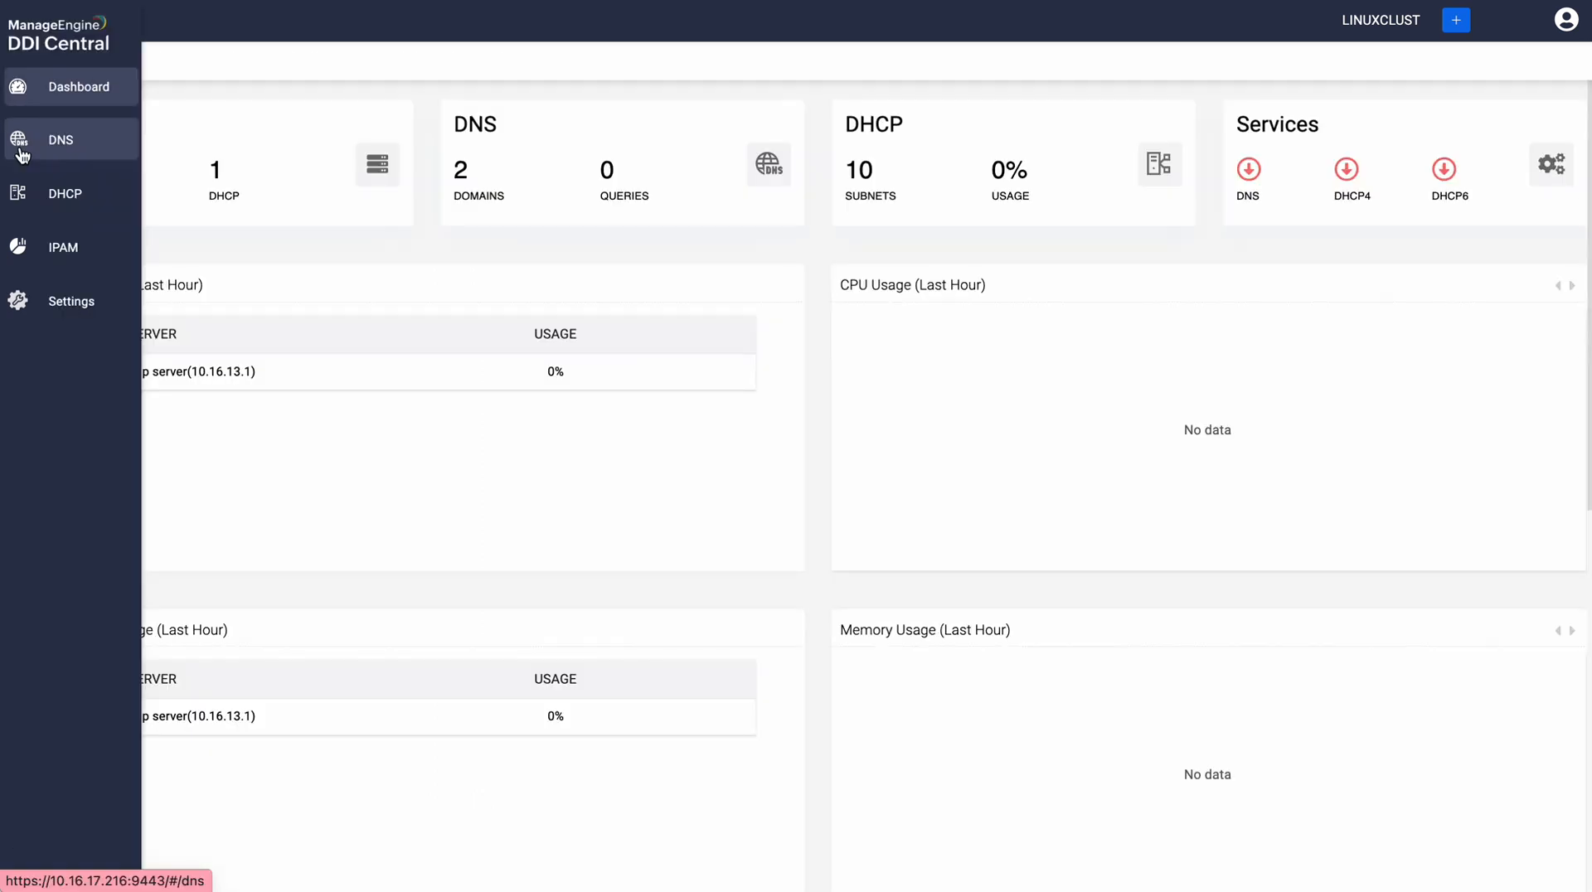
- Open the third-party DNS settings within the DNS configuration
{"action": "left_click", "coordinate": [23, 152]}
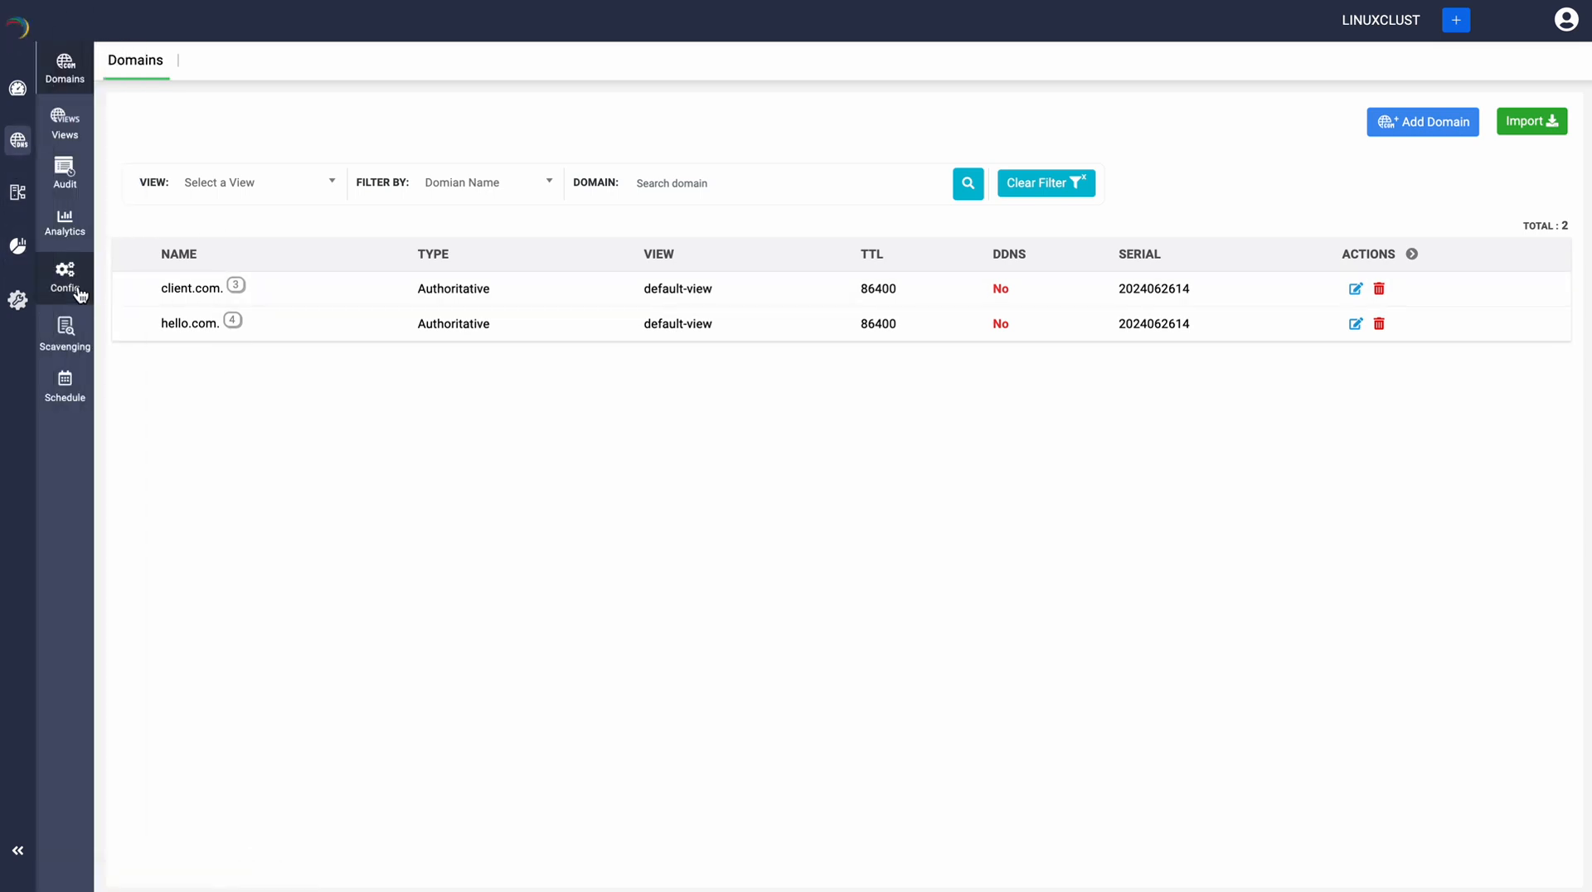
{"action": "left_click", "coordinate": [78, 288]}
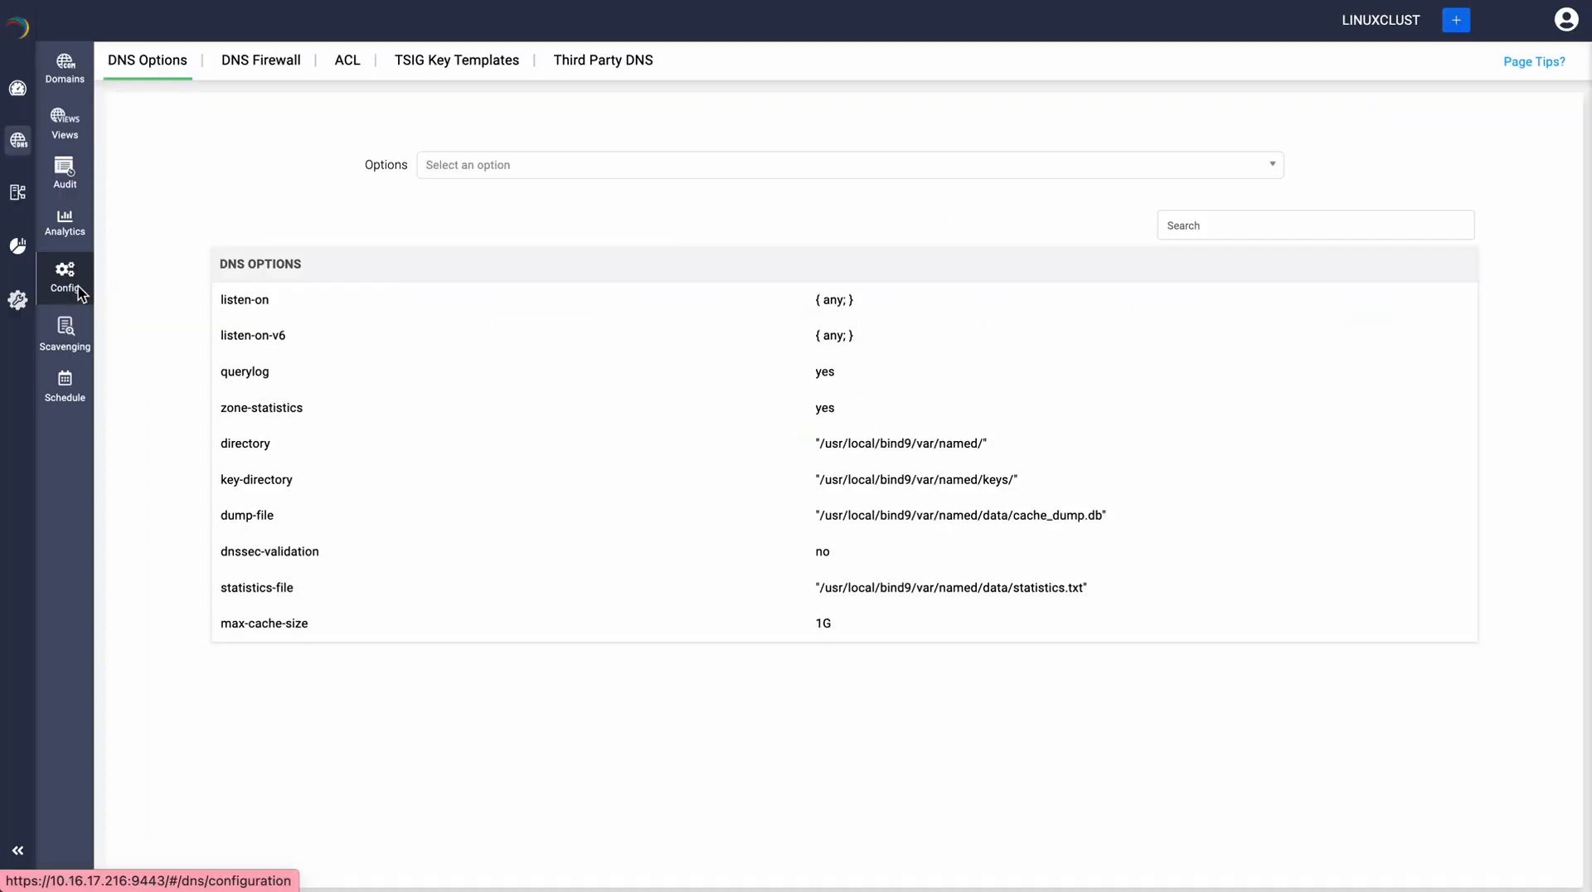
{"action": "left_click", "coordinate": [611, 62]}
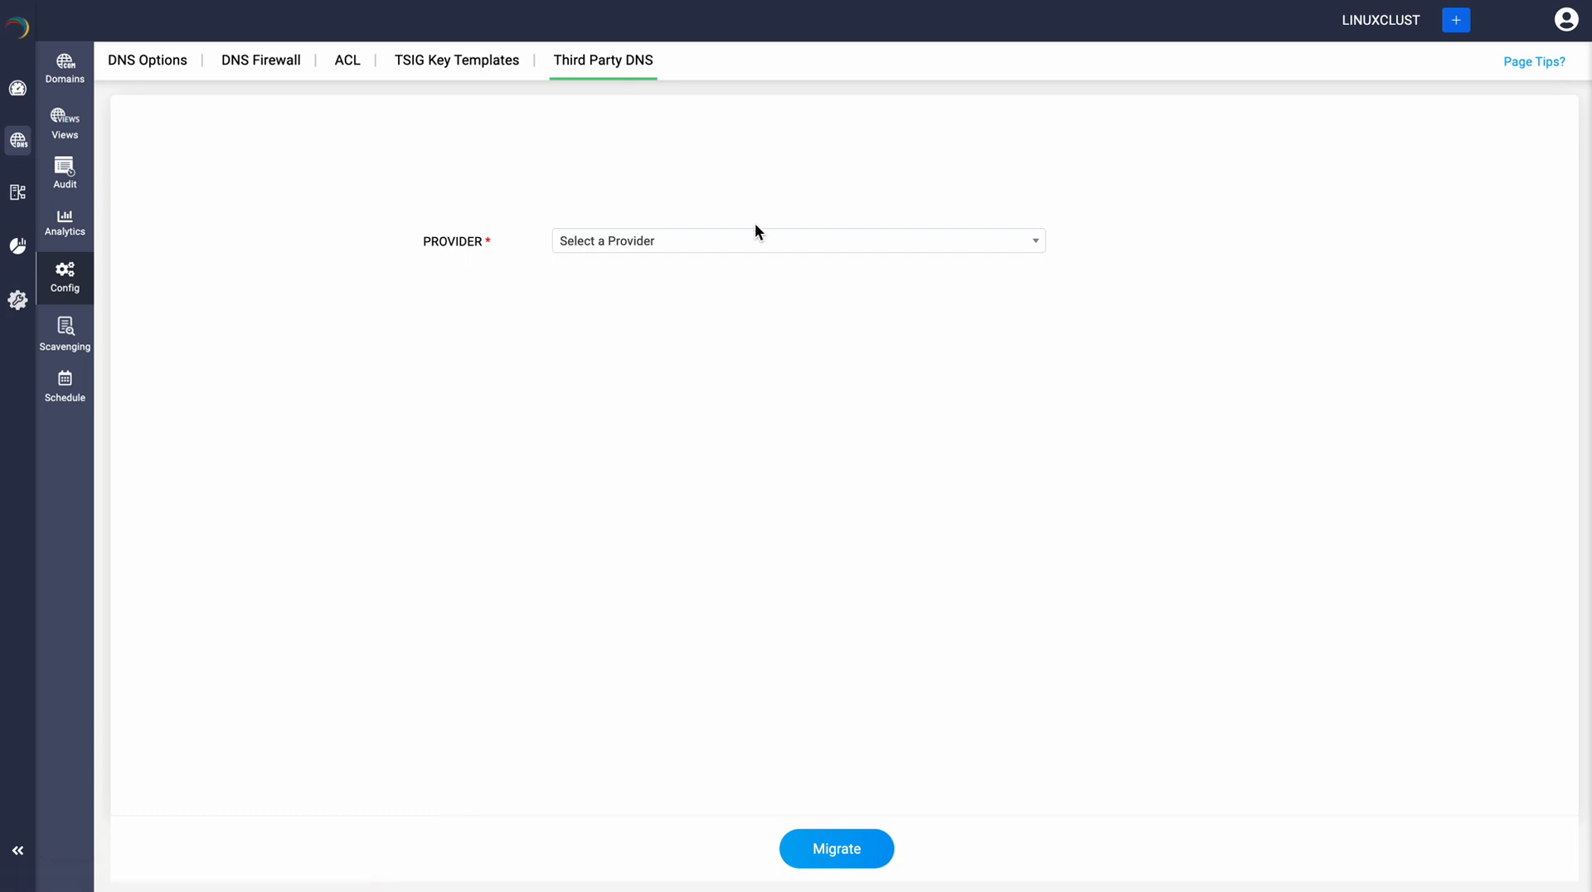
- Review the migration form fields for the Cloudflare, Google CloudDNS, AWS Route53 and Microsoft Azure providers, including Cloudflare's domain-creation option
{"action": "left_click", "coordinate": [744, 247]}
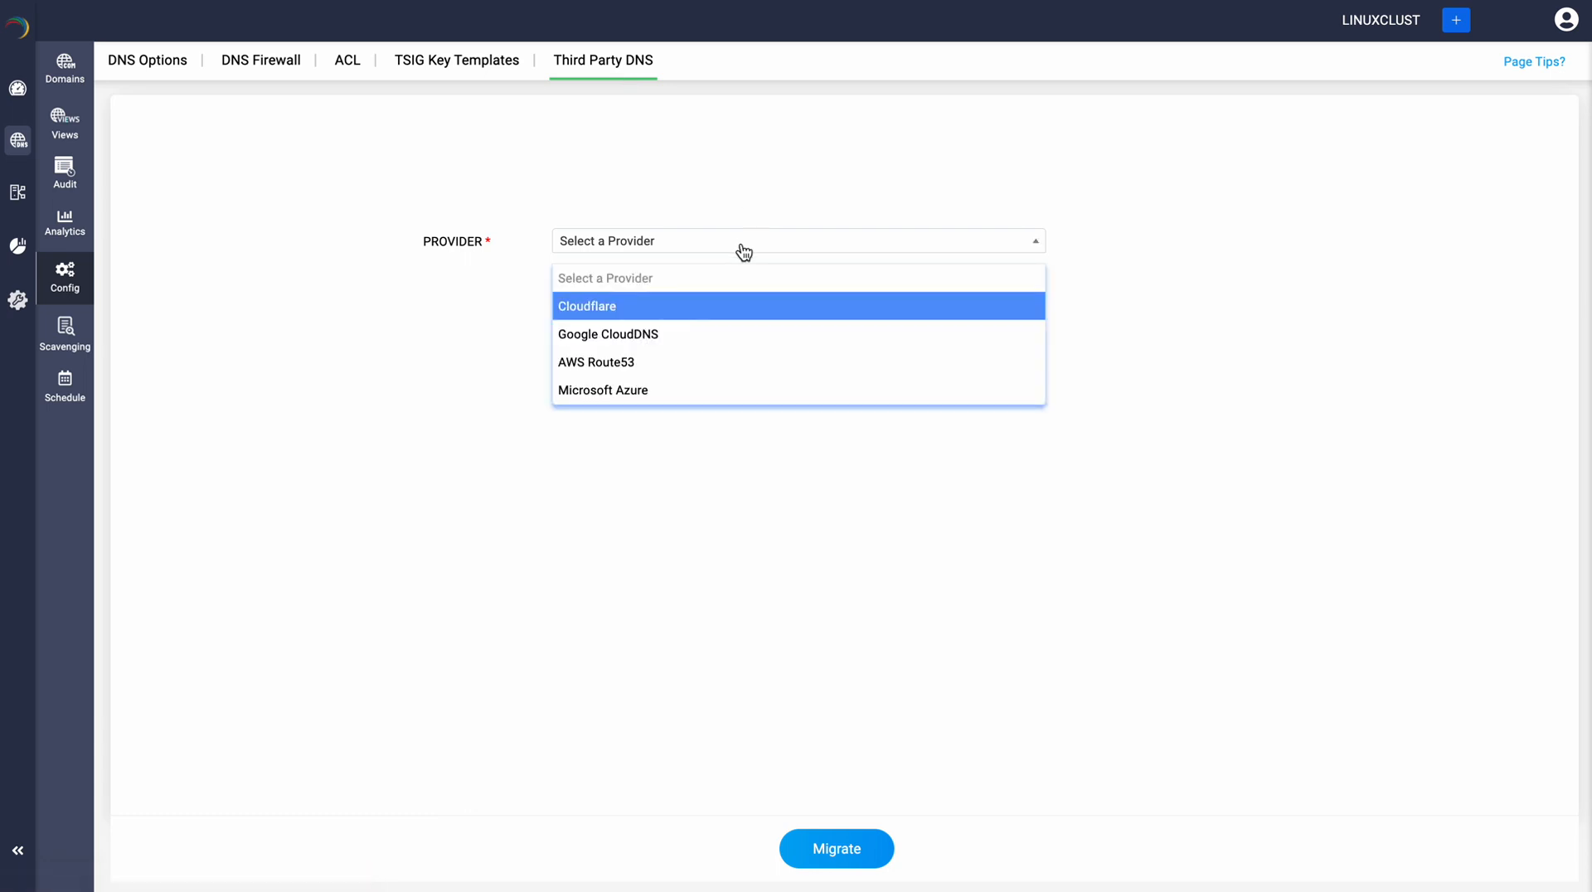
{"action": "left_click", "coordinate": [658, 309]}
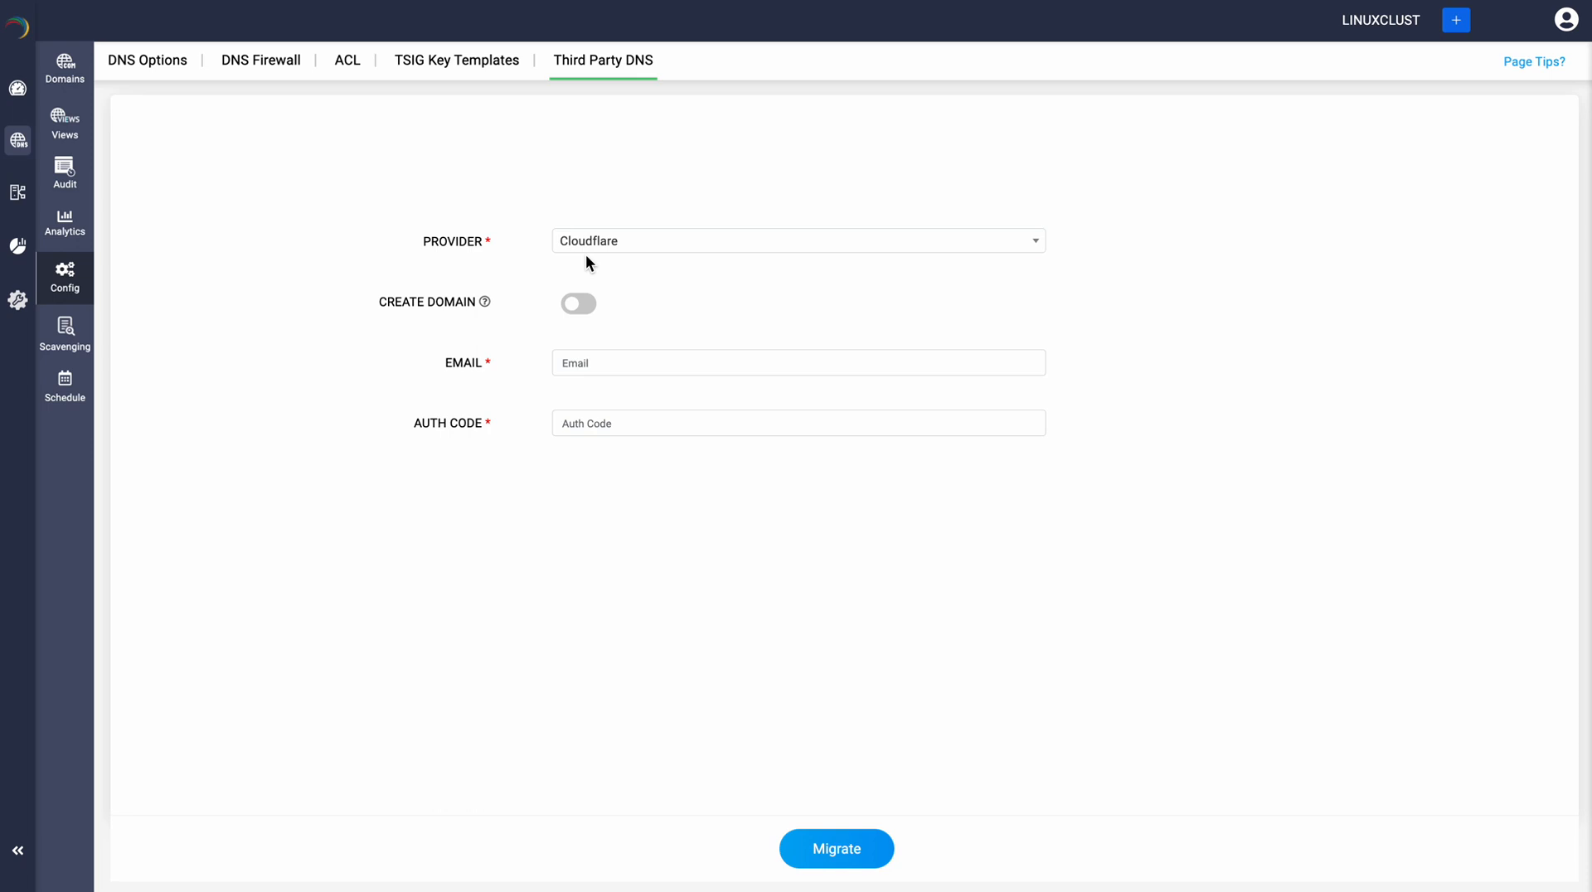
{"action": "left_click", "coordinate": [582, 305]}
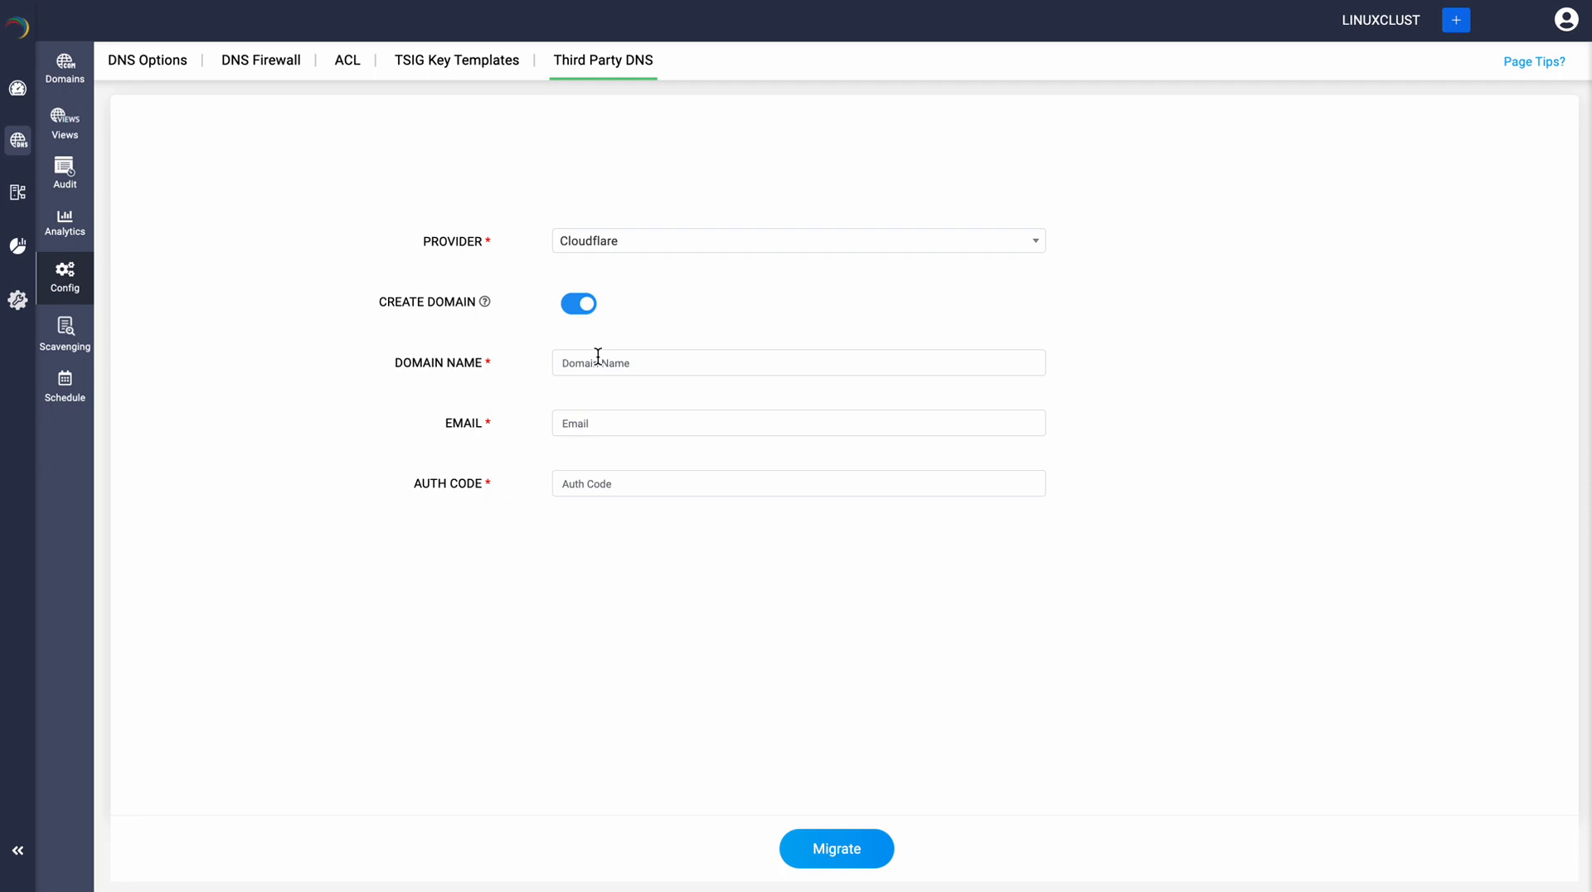
{"action": "left_click", "coordinate": [626, 243]}
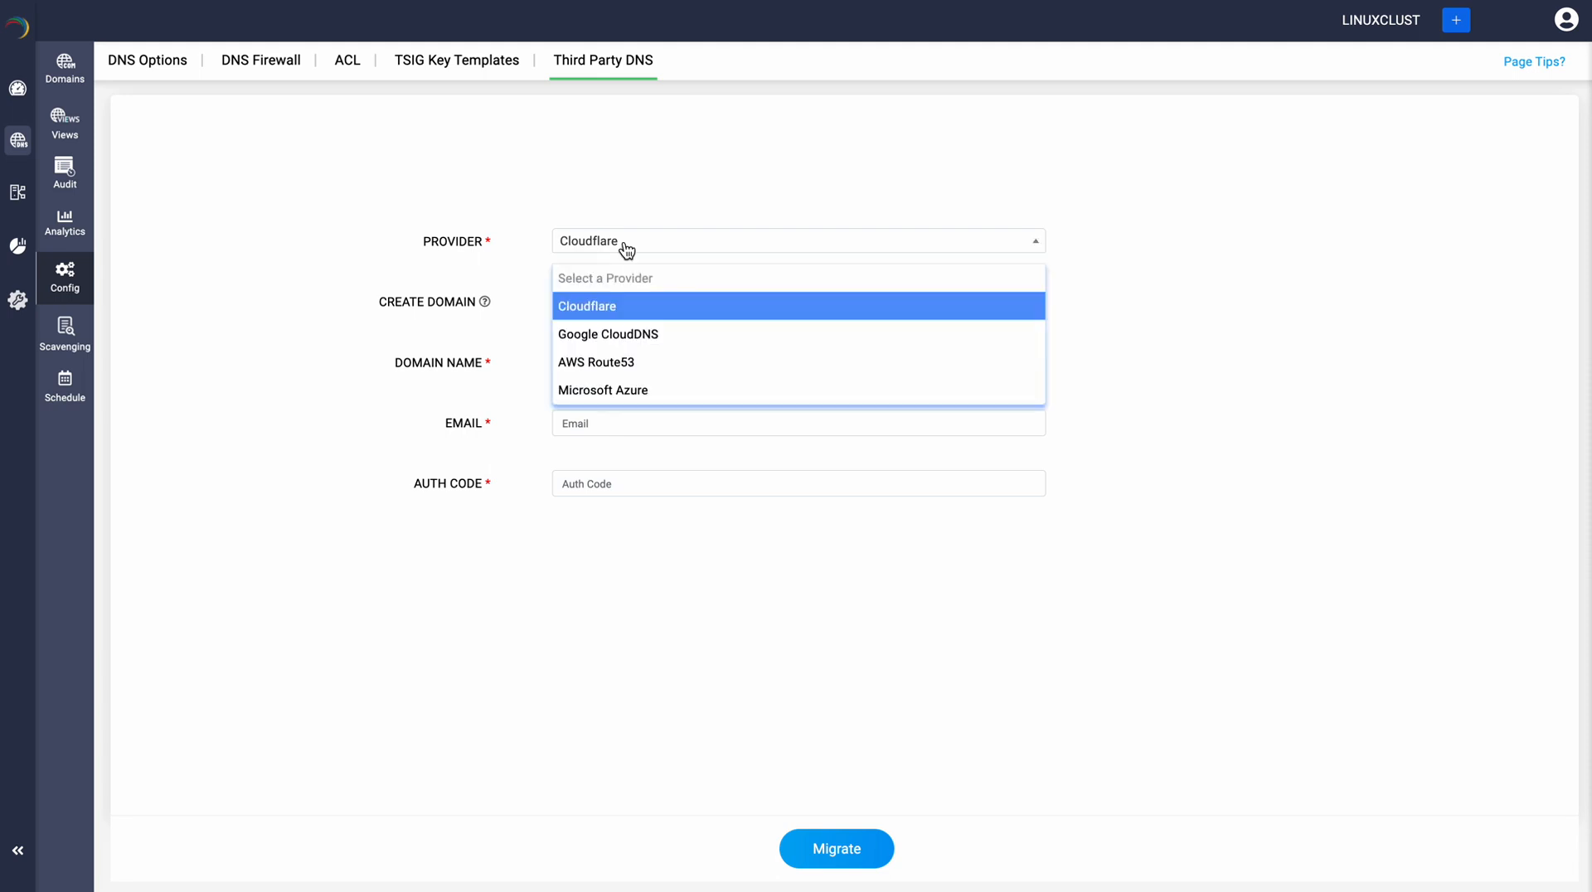
{"action": "left_click", "coordinate": [635, 333]}
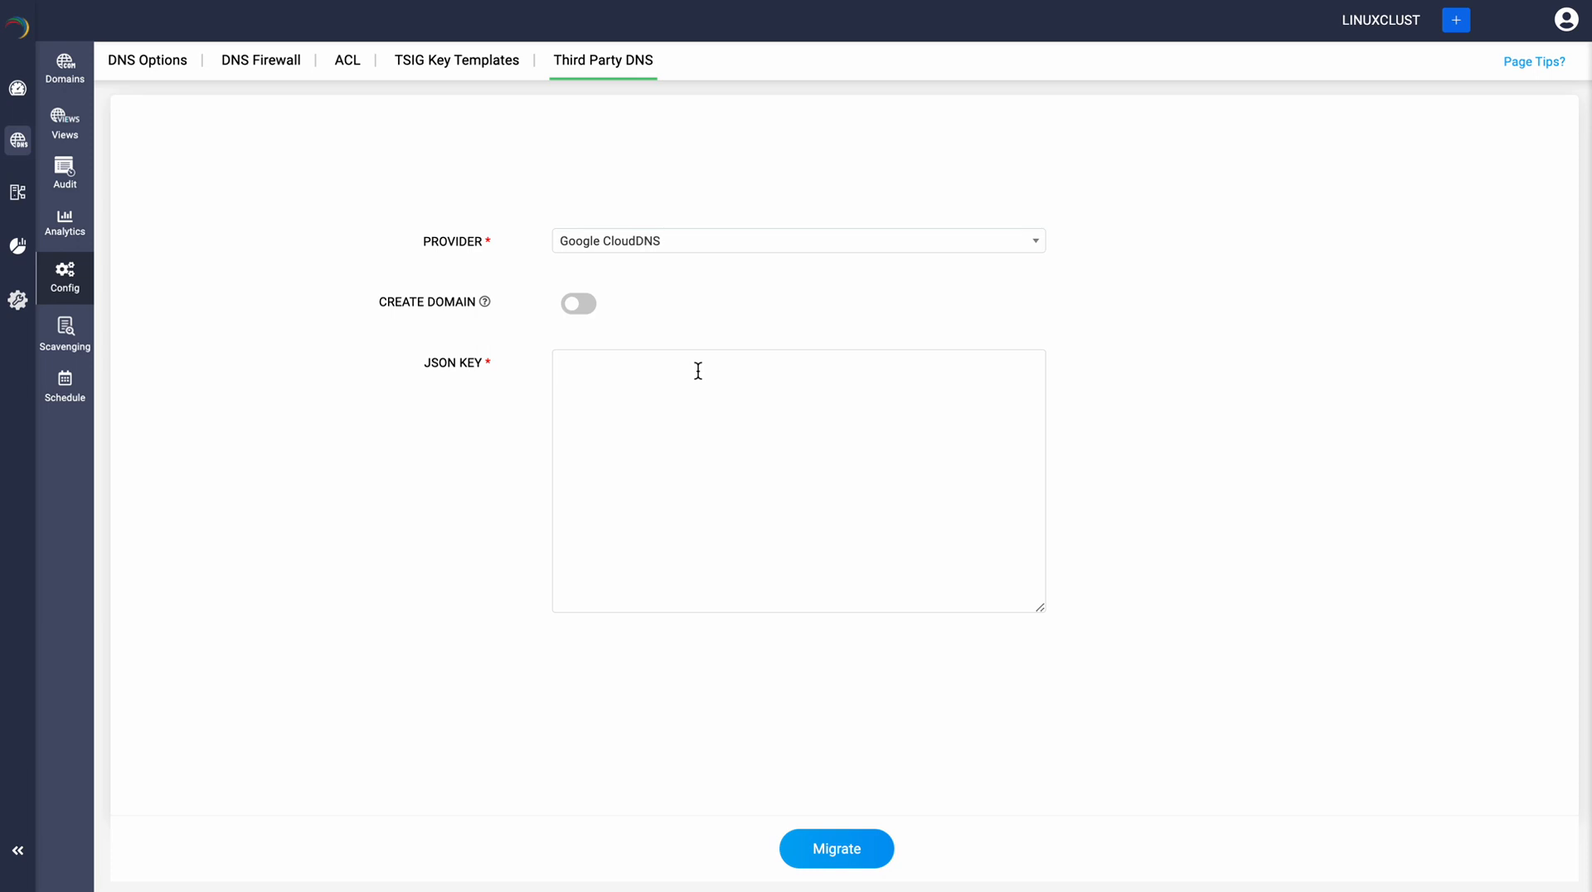
{"action": "left_click", "coordinate": [672, 247]}
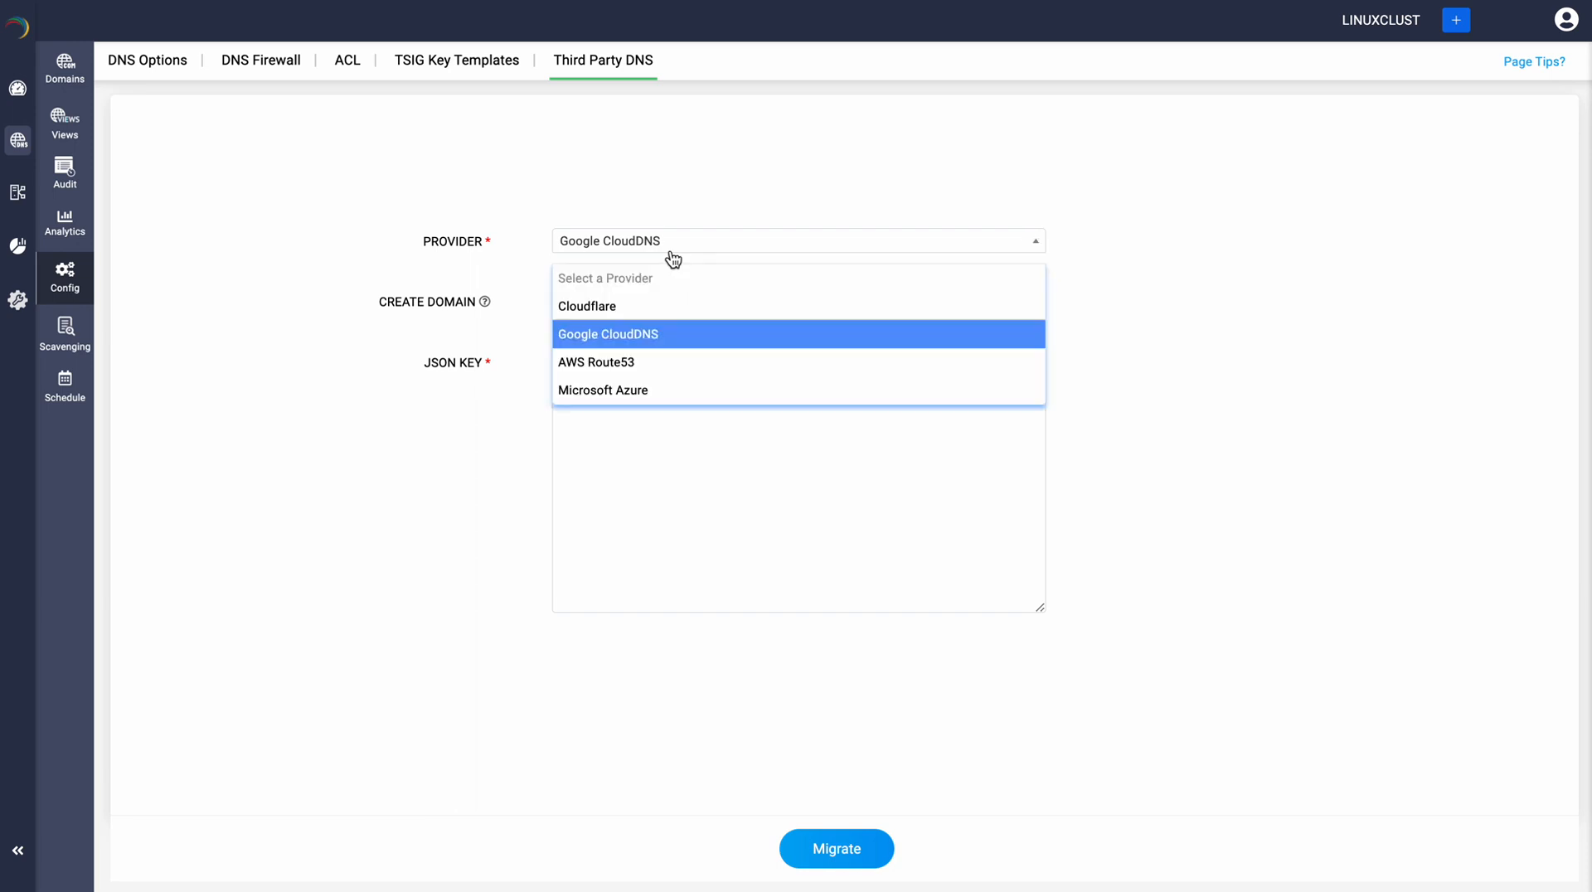
{"action": "left_click", "coordinate": [670, 362]}
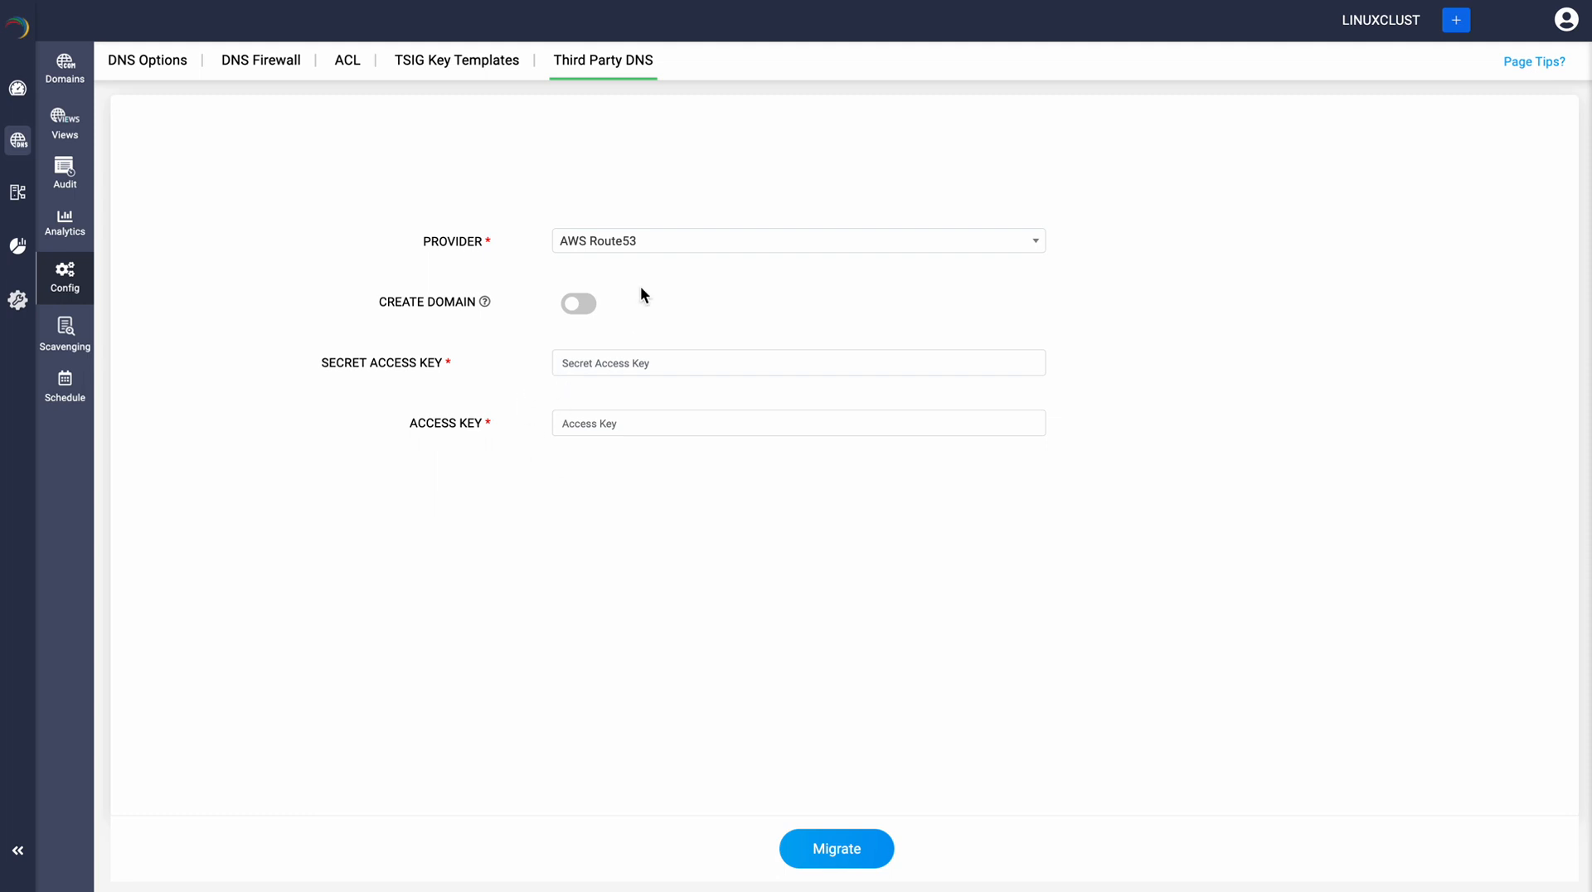
{"action": "left_click", "coordinate": [652, 248]}
{"action": "left_click", "coordinate": [638, 391]}
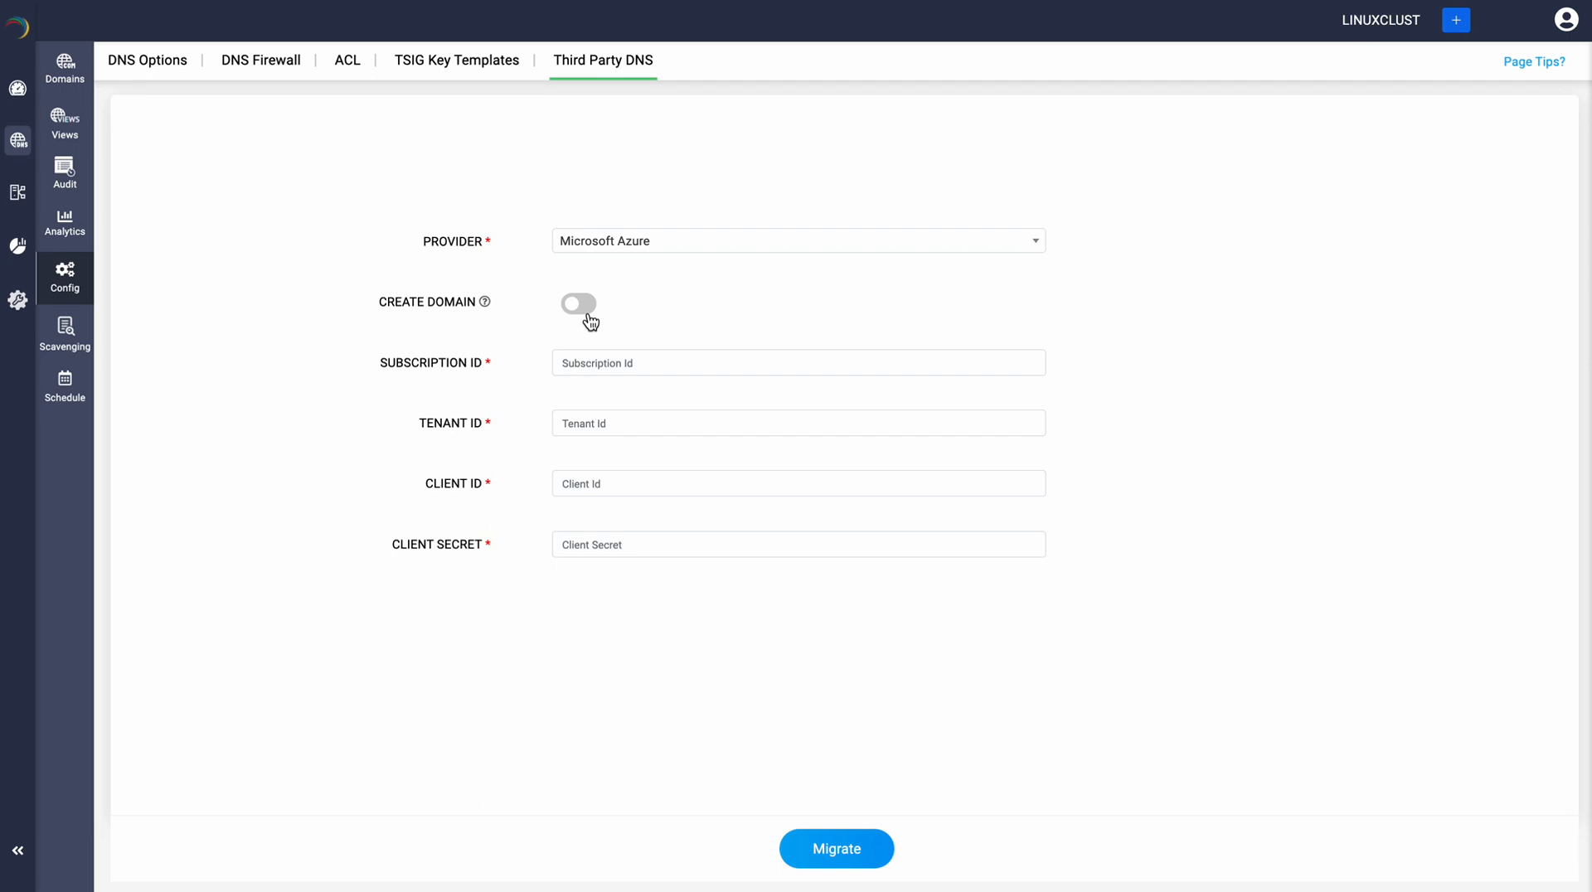
{"action": "left_click", "coordinate": [865, 277]}
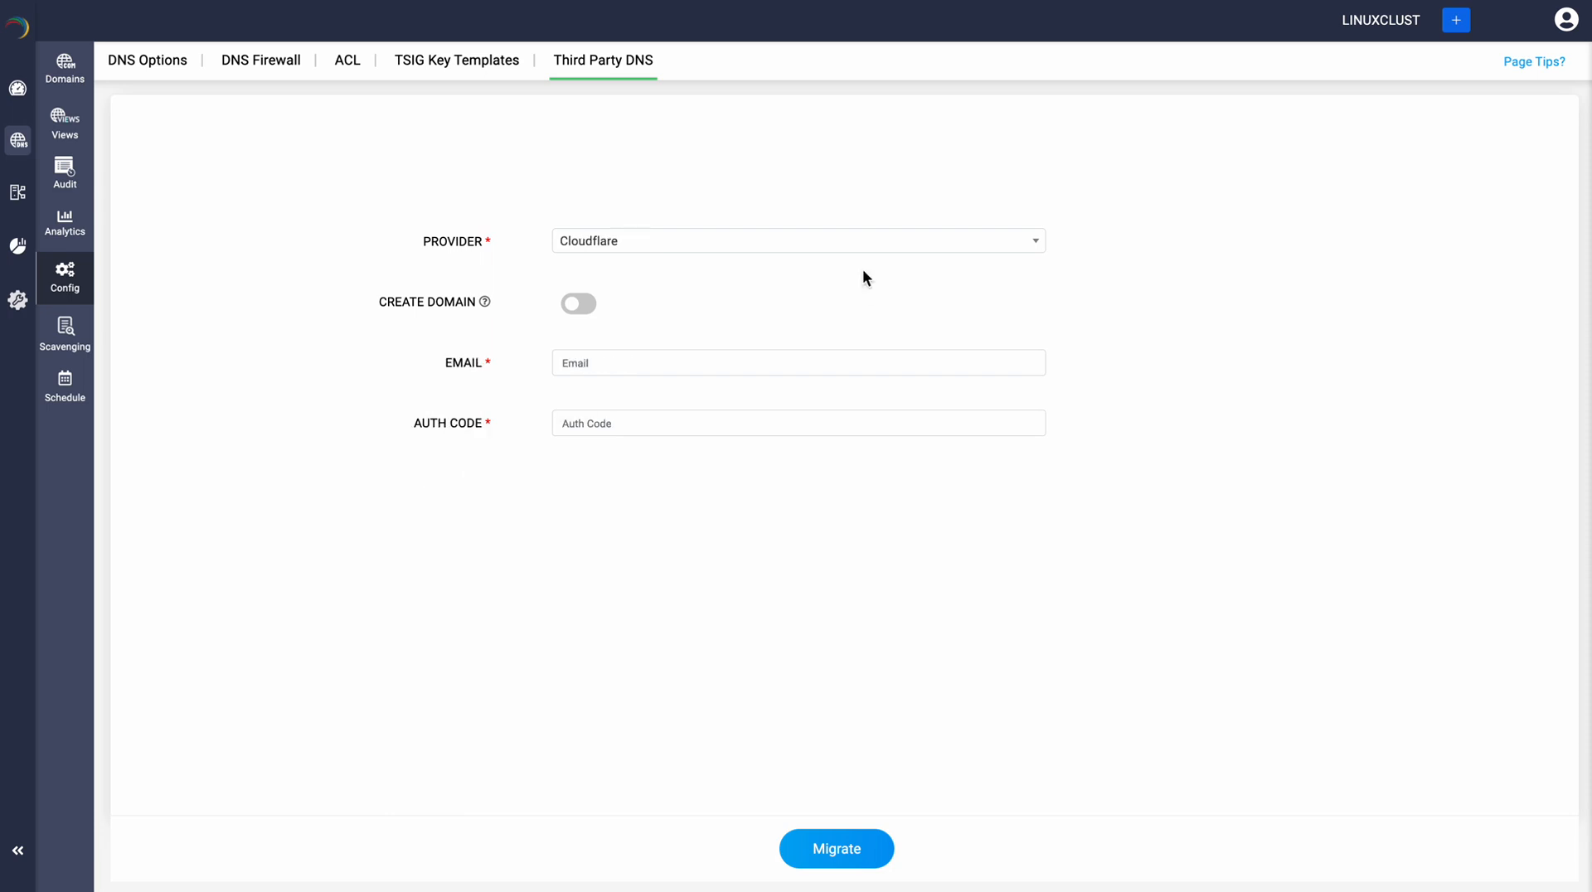
- Choose Google CloudDNS as the provider, paste the service account's JSON key and submit it to fetch the available domains
{"action": "left_click", "coordinate": [853, 249]}
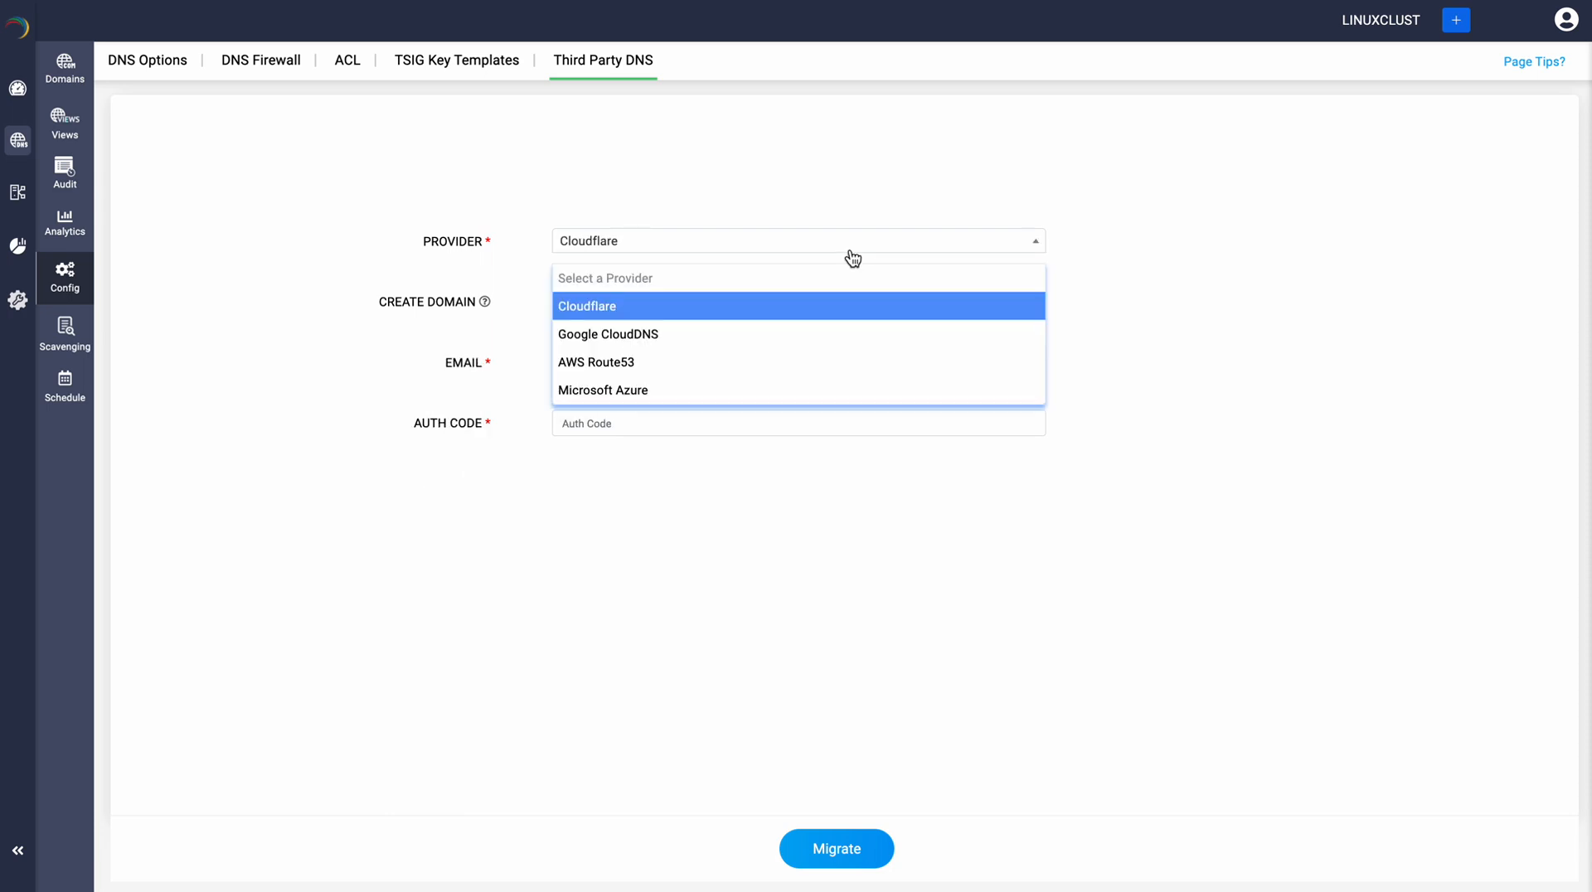
{"action": "left_click", "coordinate": [743, 334]}
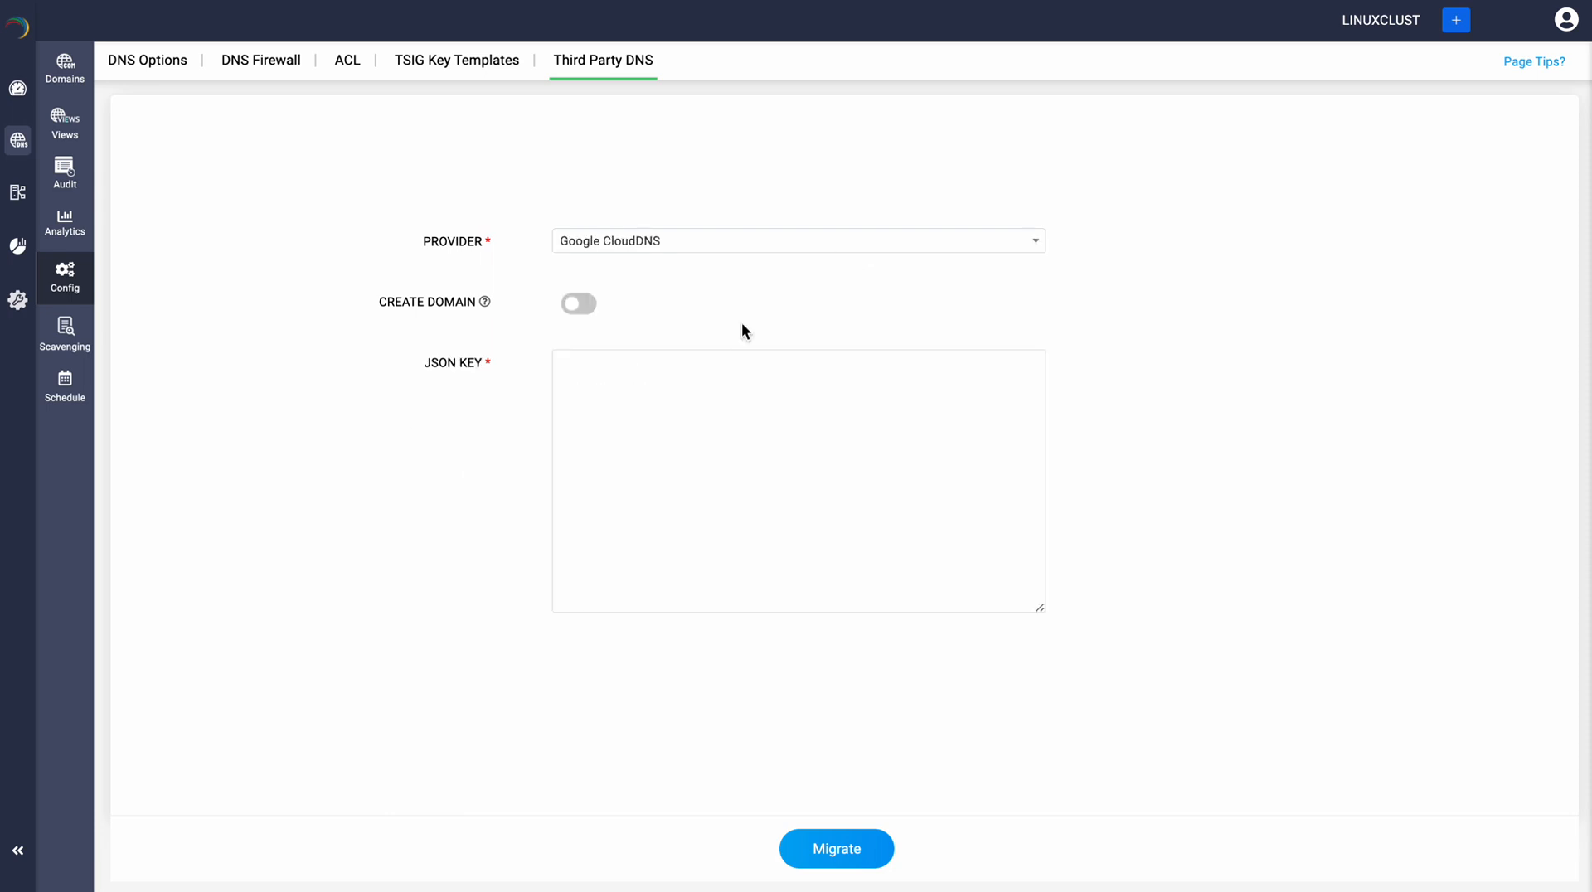
{"action": "left_click", "coordinate": [714, 379]}
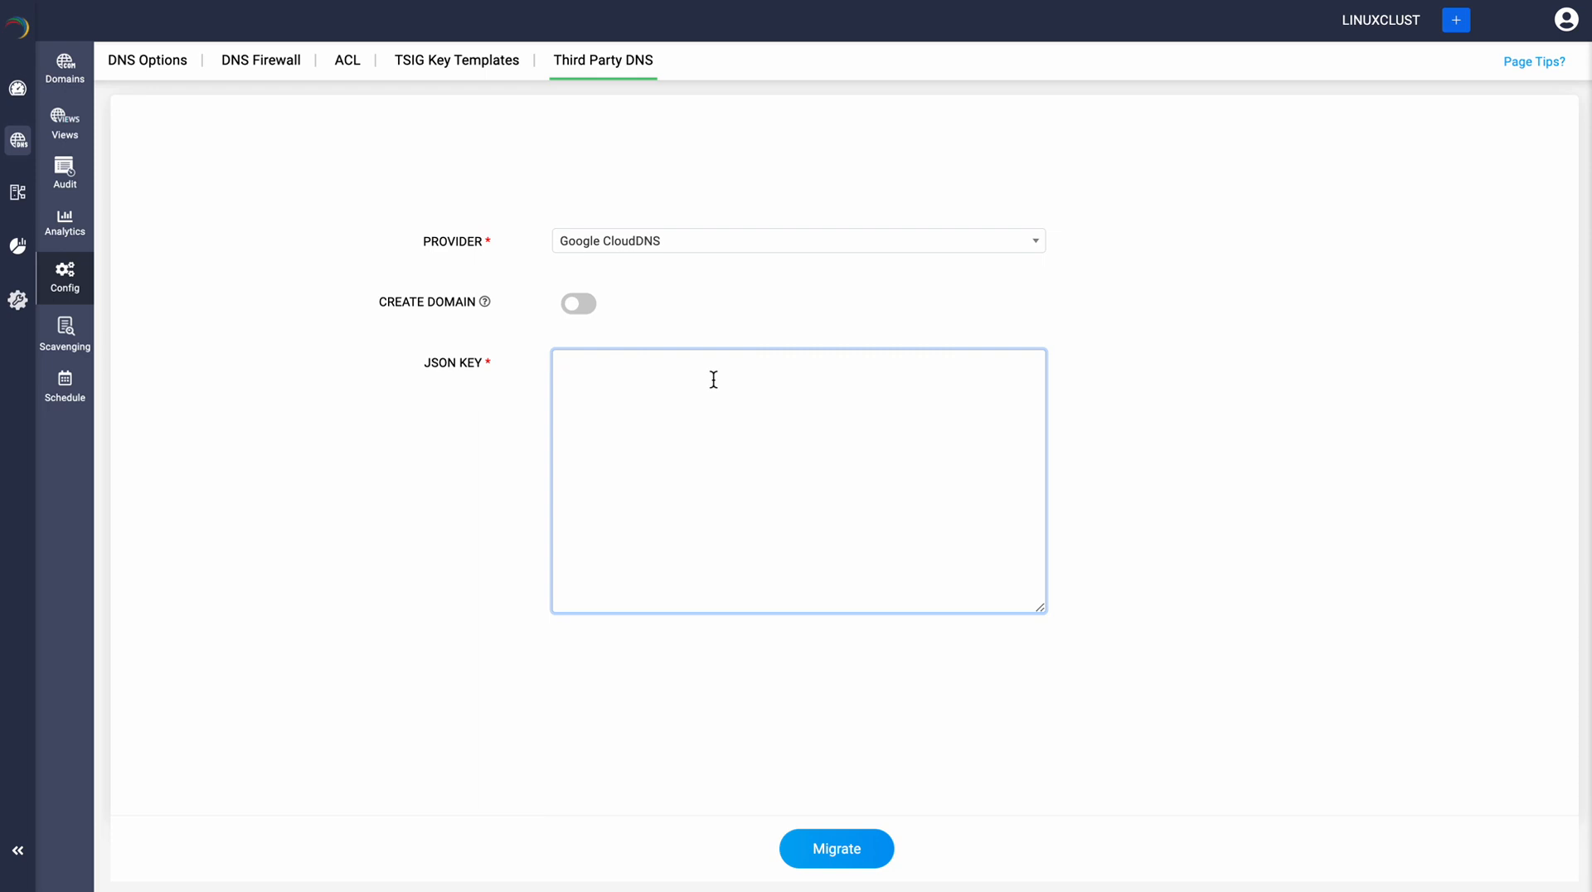
{"action": "key", "text": "ctrl+v"}
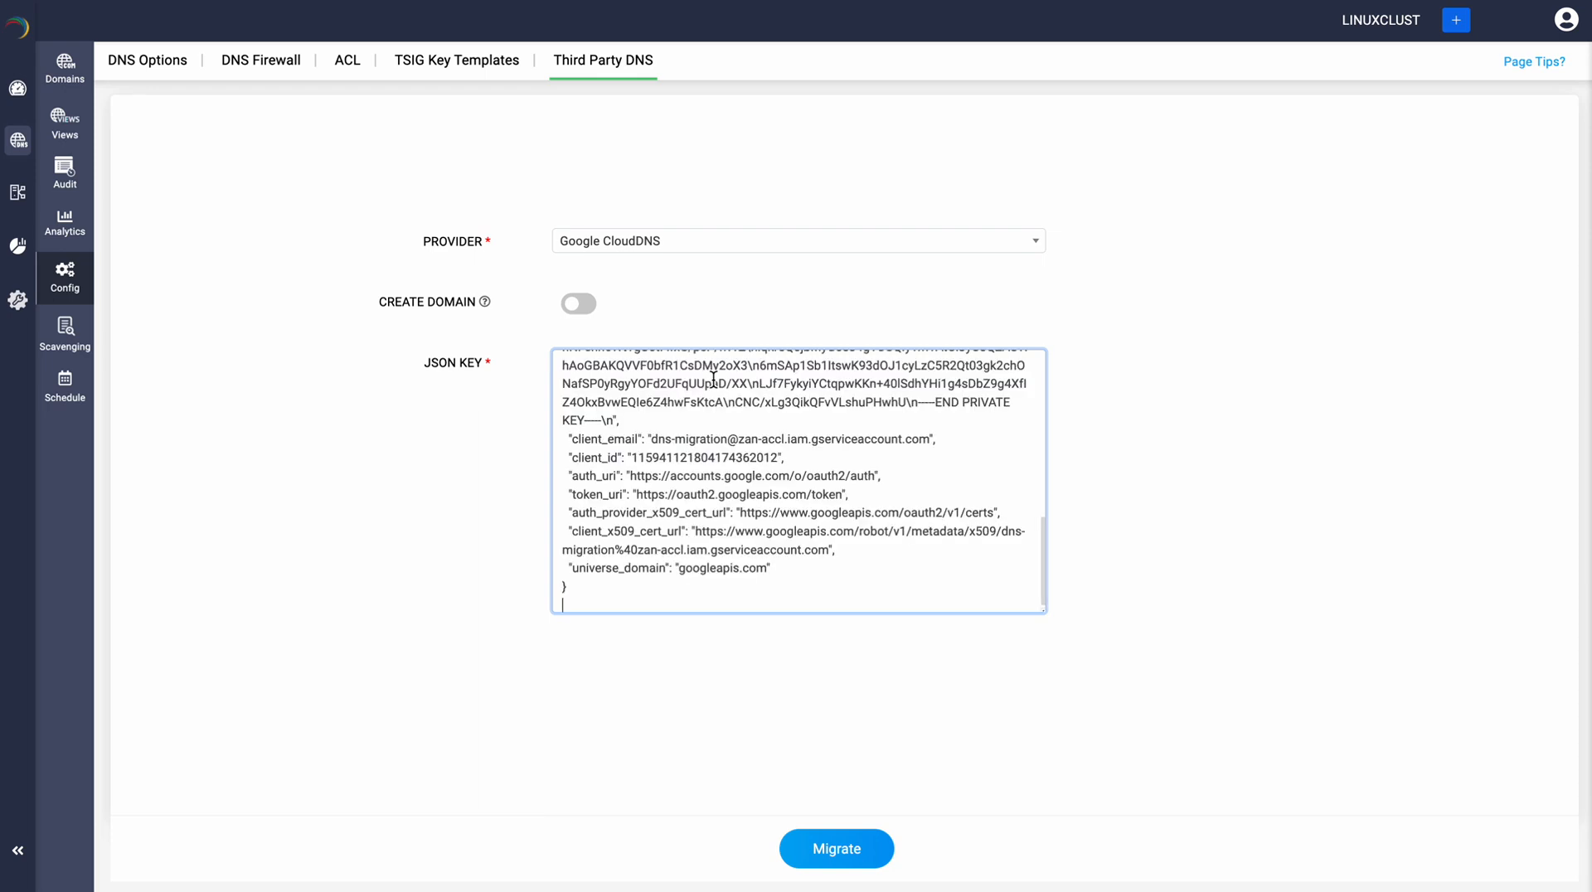
{"action": "left_click", "coordinate": [829, 863]}
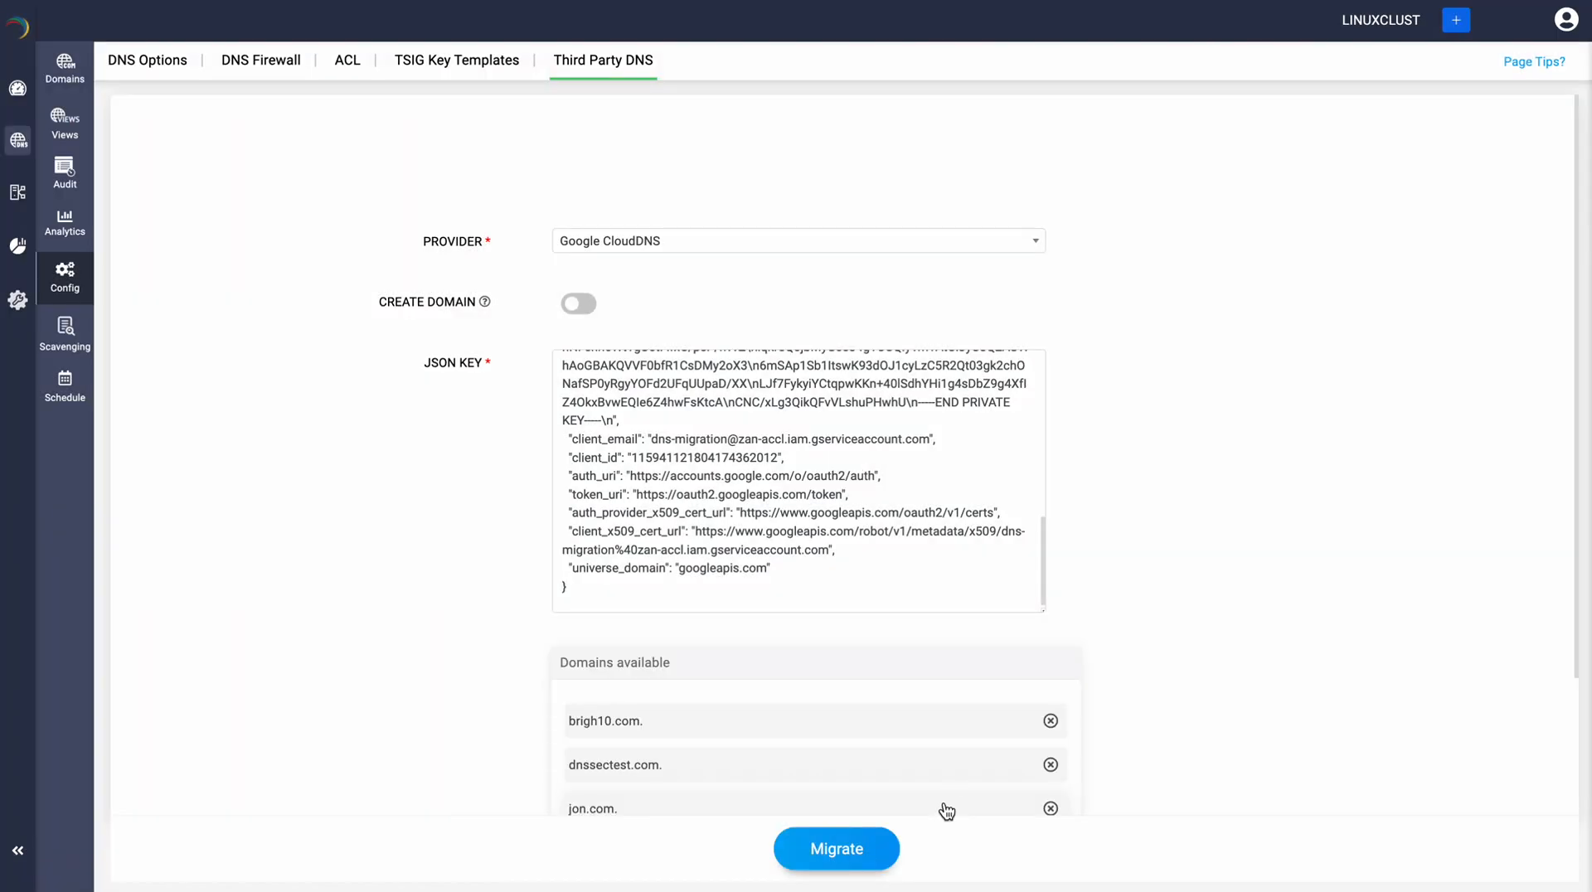
- Remove dnssectest.com, jon.com, newdomain22.com and test11.com from the available domains, keeping only brigh10.com
{"action": "scroll", "coordinate": [946, 661], "scroll_direction": "down", "scroll_amount": 3}
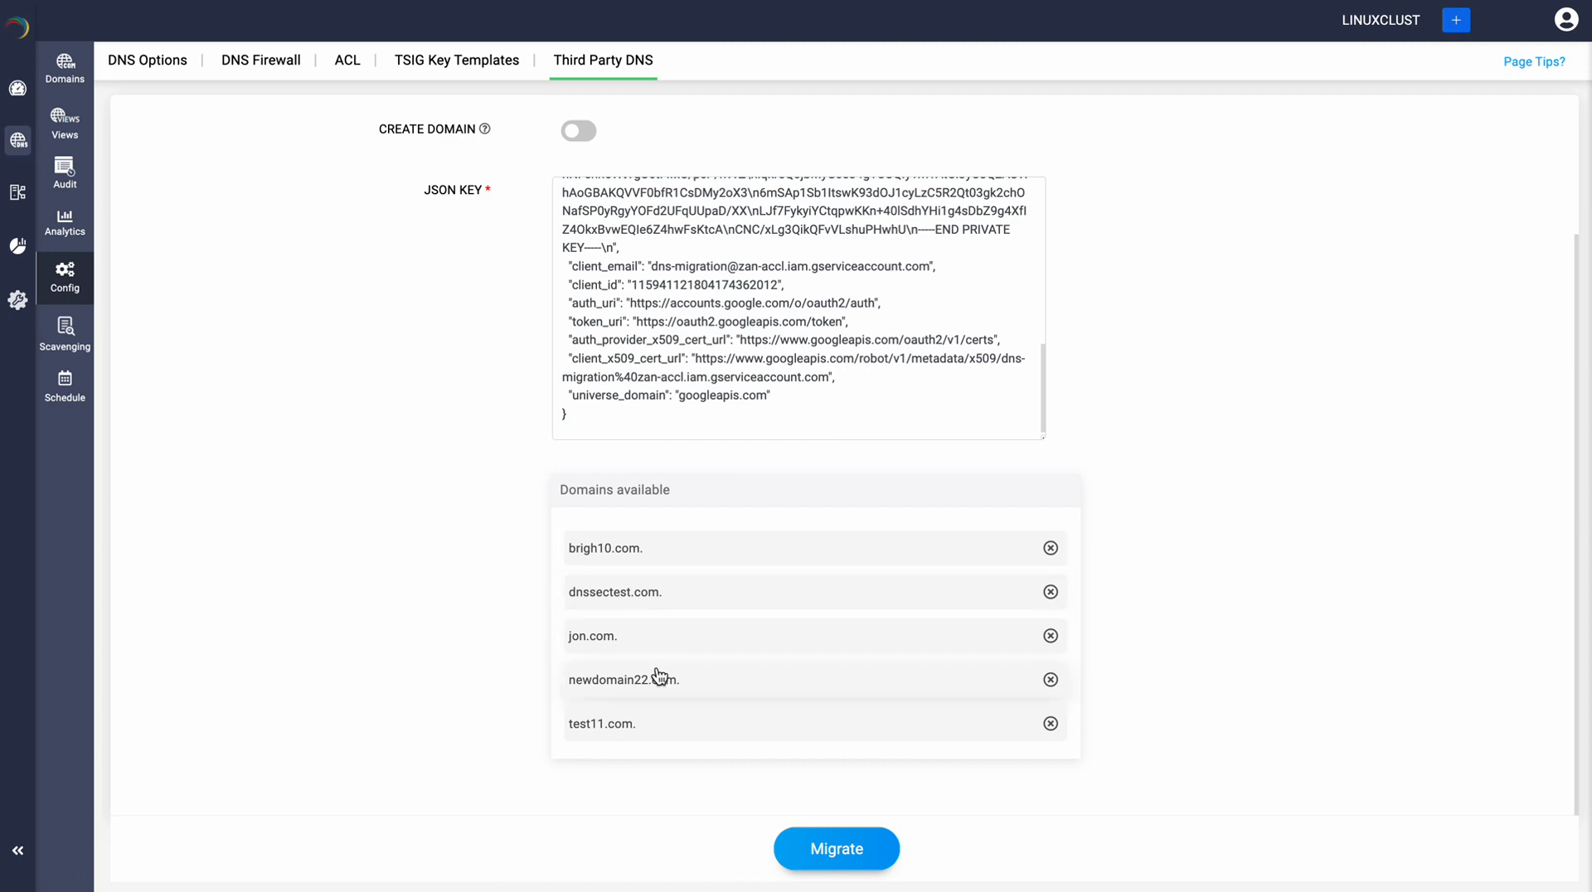
{"action": "scroll", "coordinate": [655, 672], "scroll_direction": "up", "scroll_amount": 2}
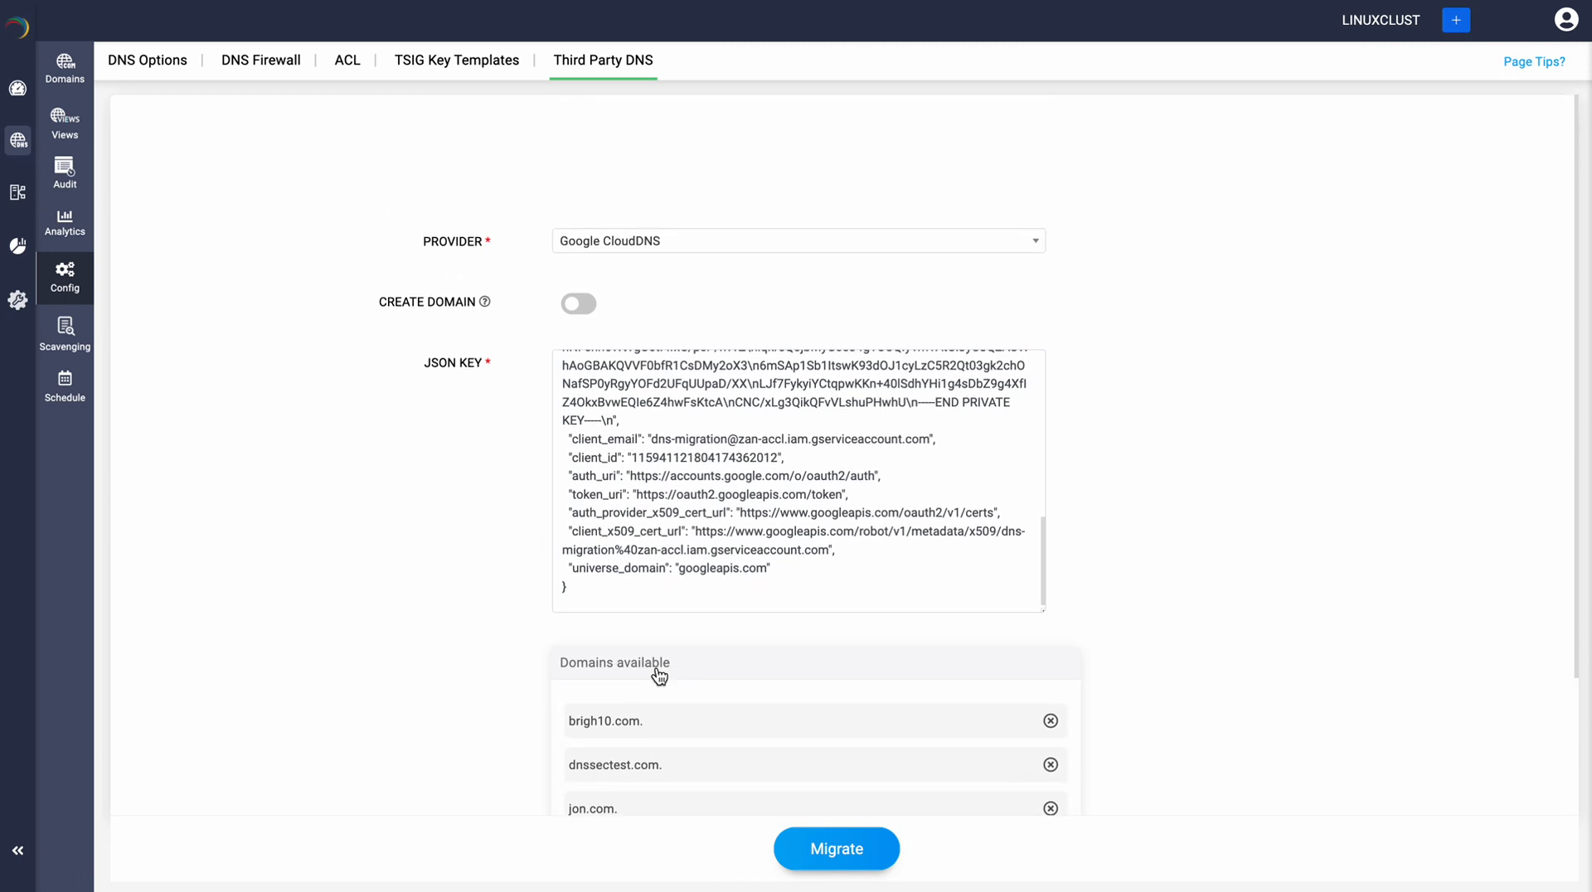
{"action": "scroll", "coordinate": [655, 672], "scroll_direction": "down", "scroll_amount": 2}
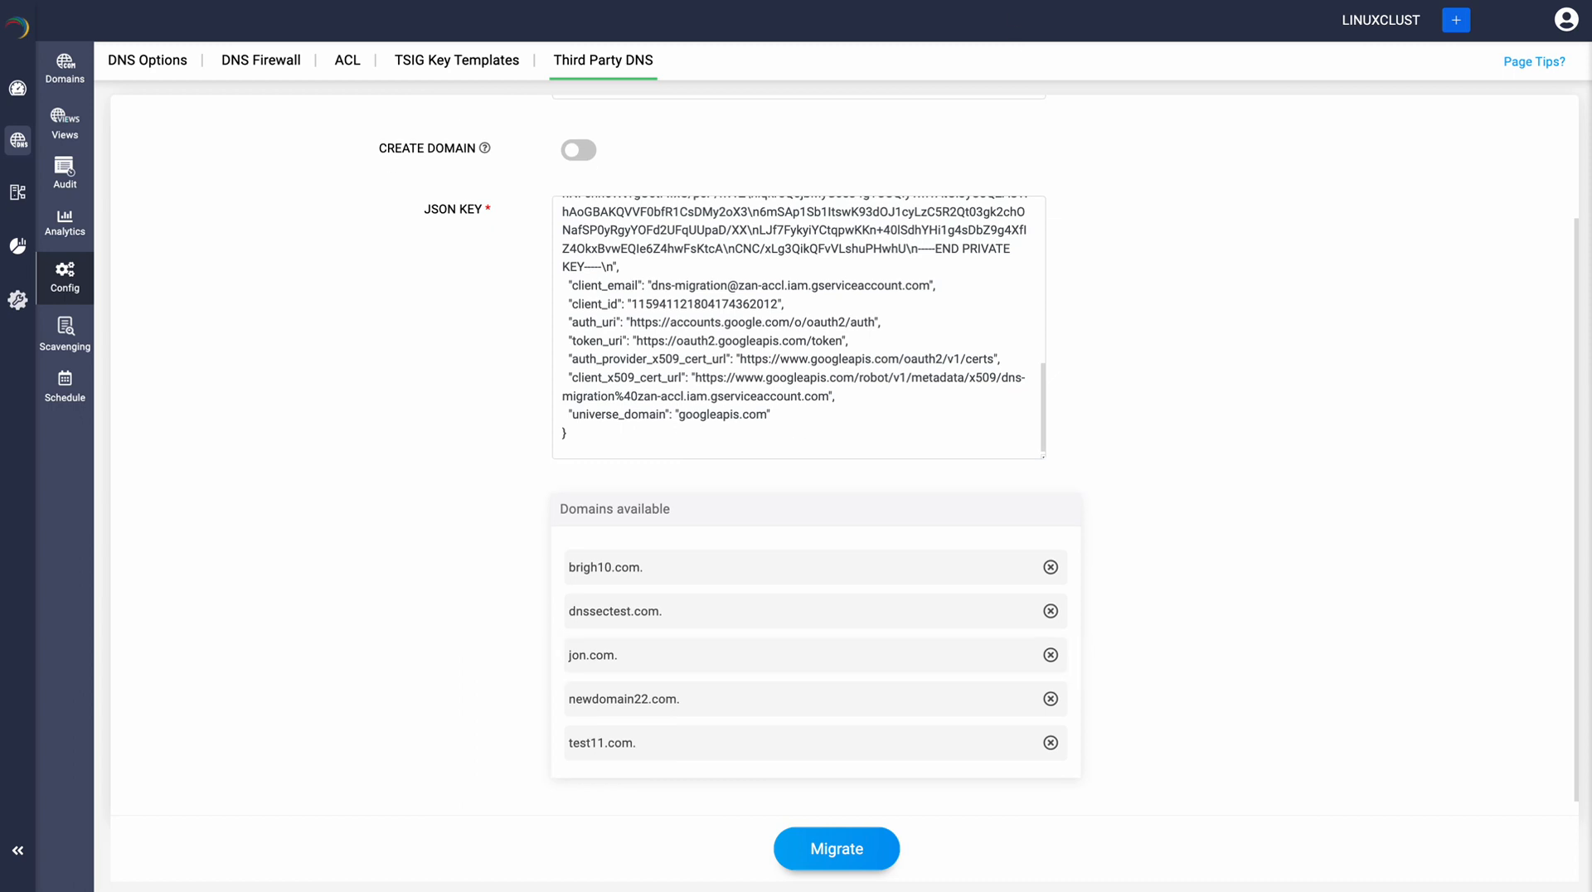
{"action": "scroll", "coordinate": [779, 584], "scroll_direction": "up", "scroll_amount": 1}
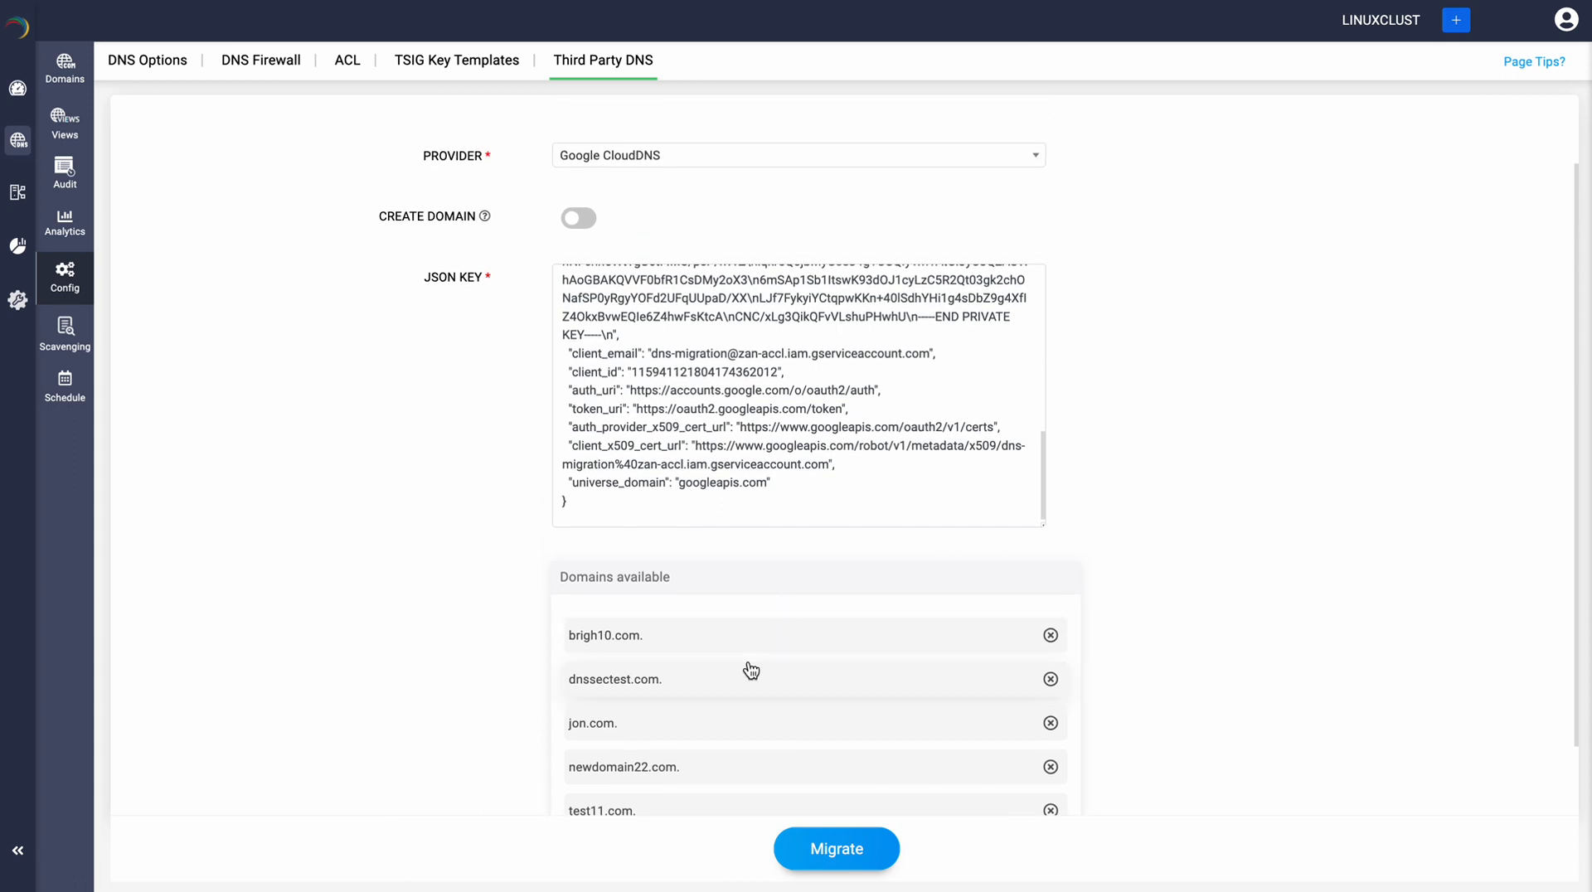
{"action": "scroll", "coordinate": [746, 669], "scroll_direction": "down", "scroll_amount": 1}
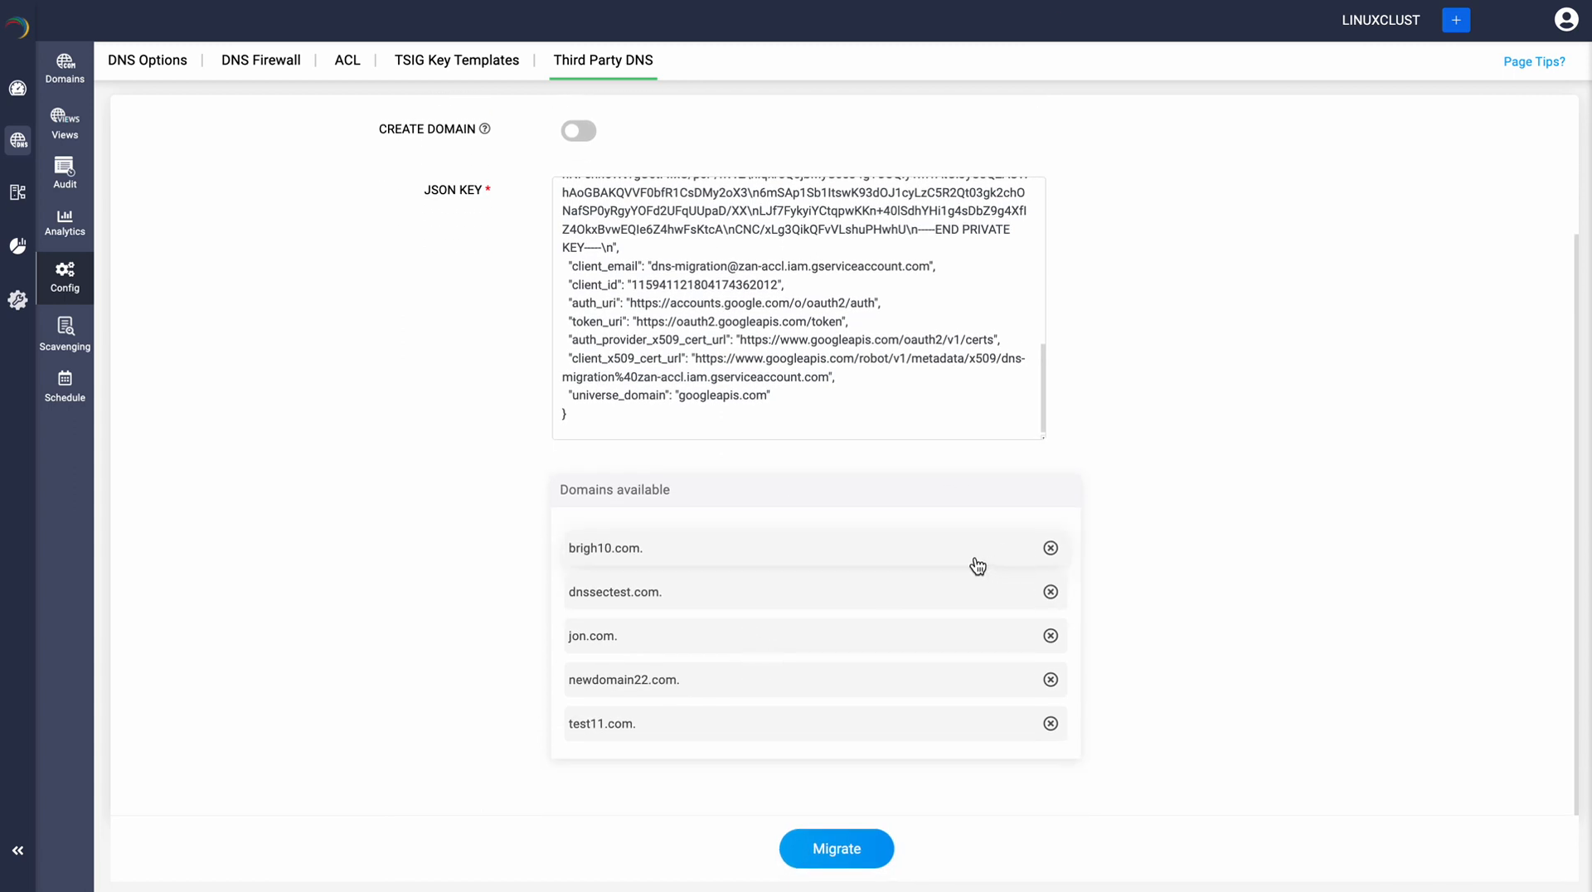
{"action": "left_click", "coordinate": [1051, 592]}
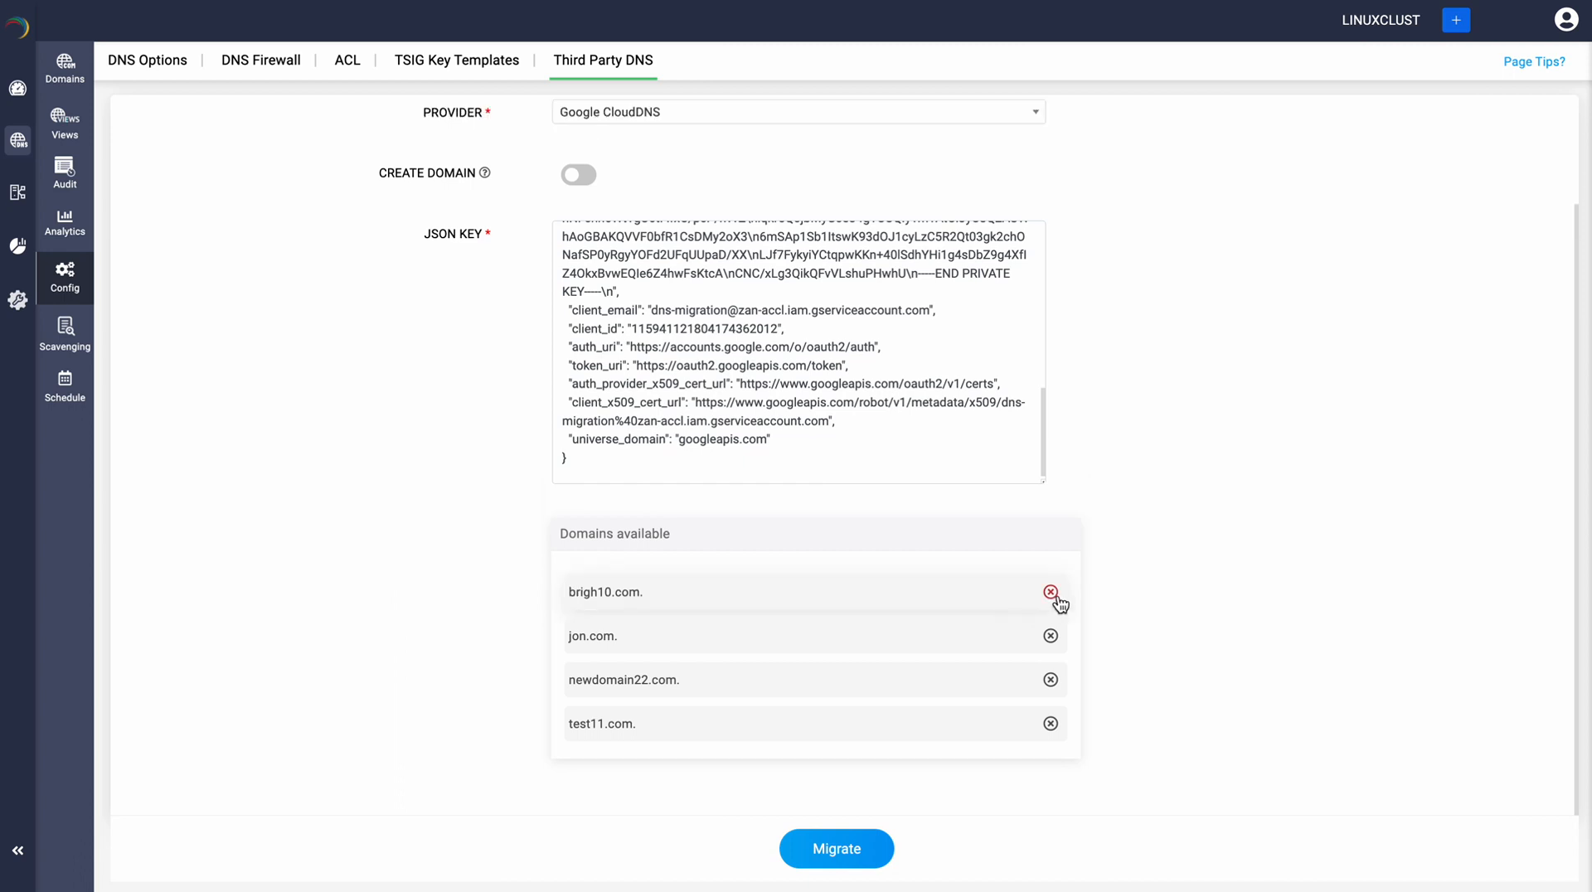
{"action": "left_click", "coordinate": [1050, 636]}
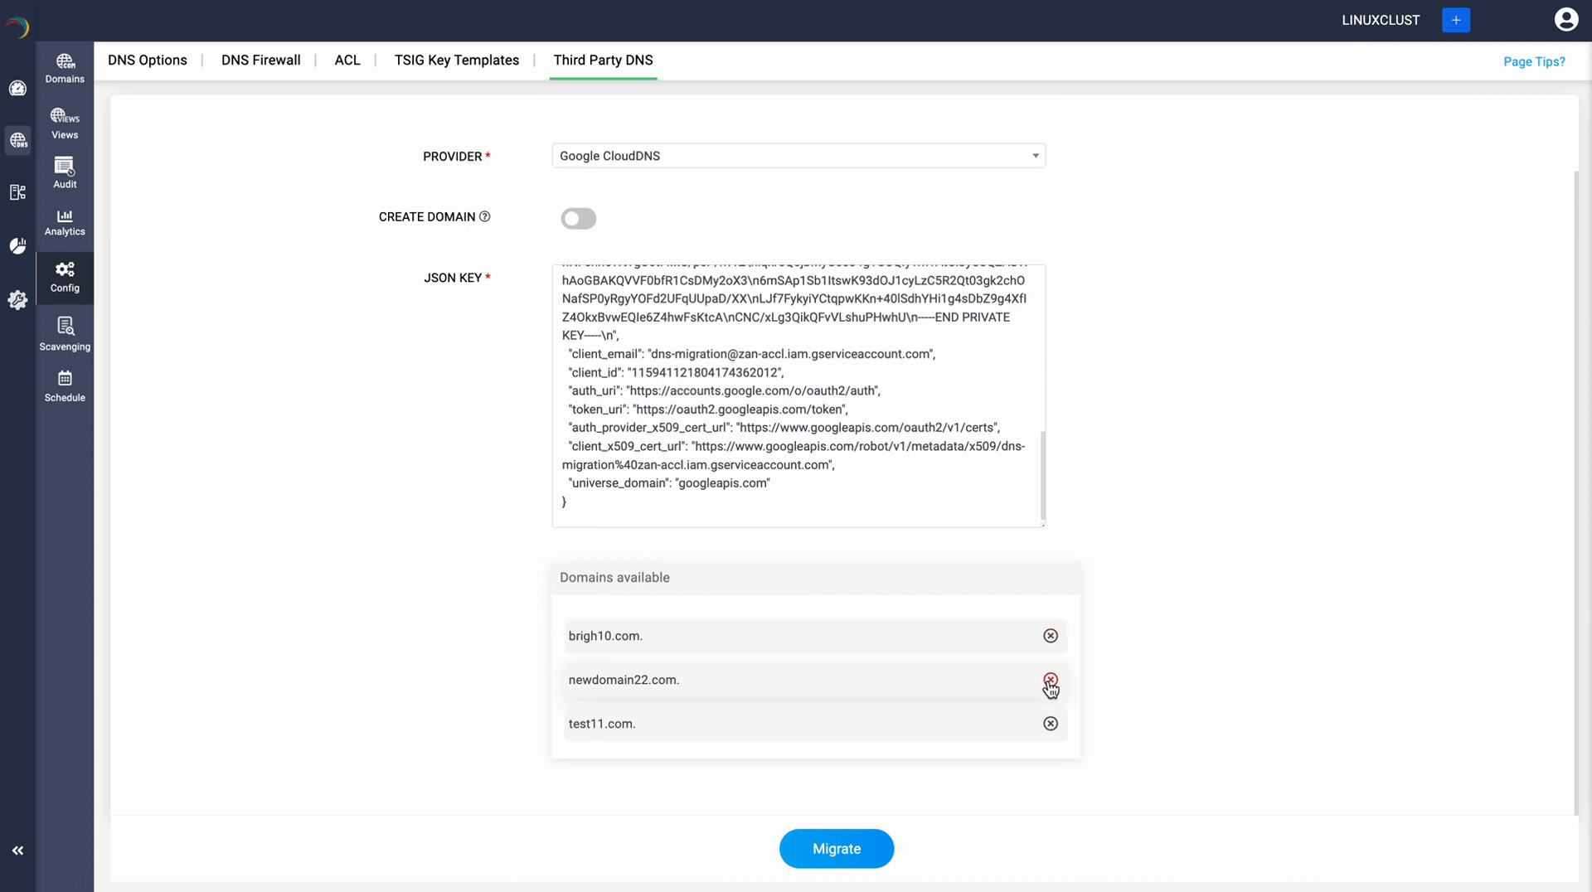
{"action": "left_click", "coordinate": [1051, 679]}
{"action": "left_click", "coordinate": [1051, 724]}
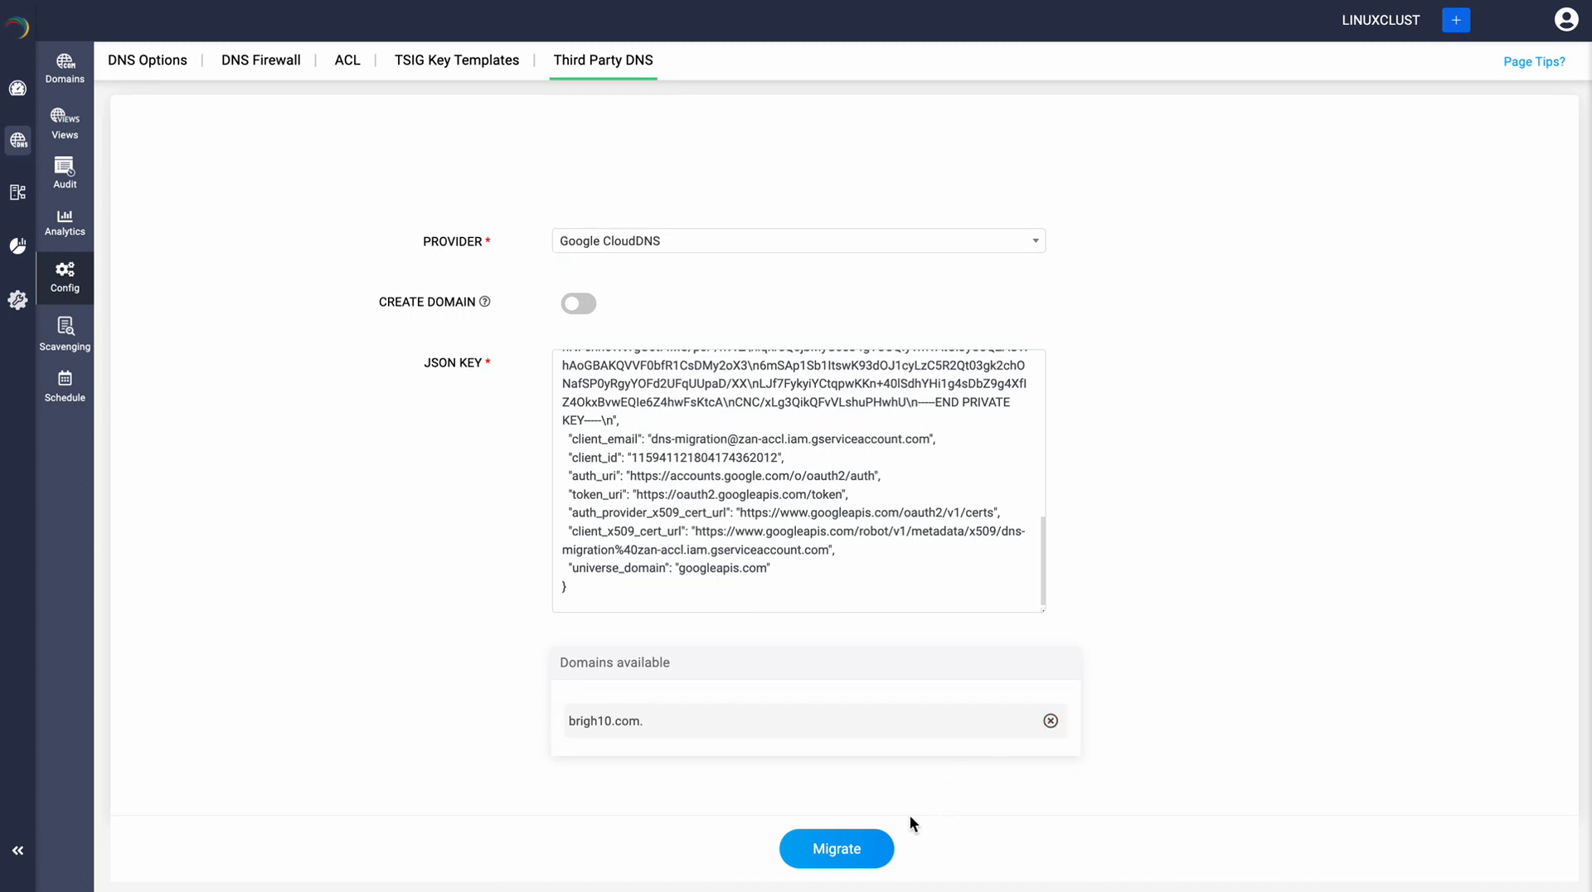
- Migrate brigh10.com, agreeing to manage only RFC-compliant records, and open the domain's records from the DNS domain list
{"action": "left_click", "coordinate": [846, 852]}
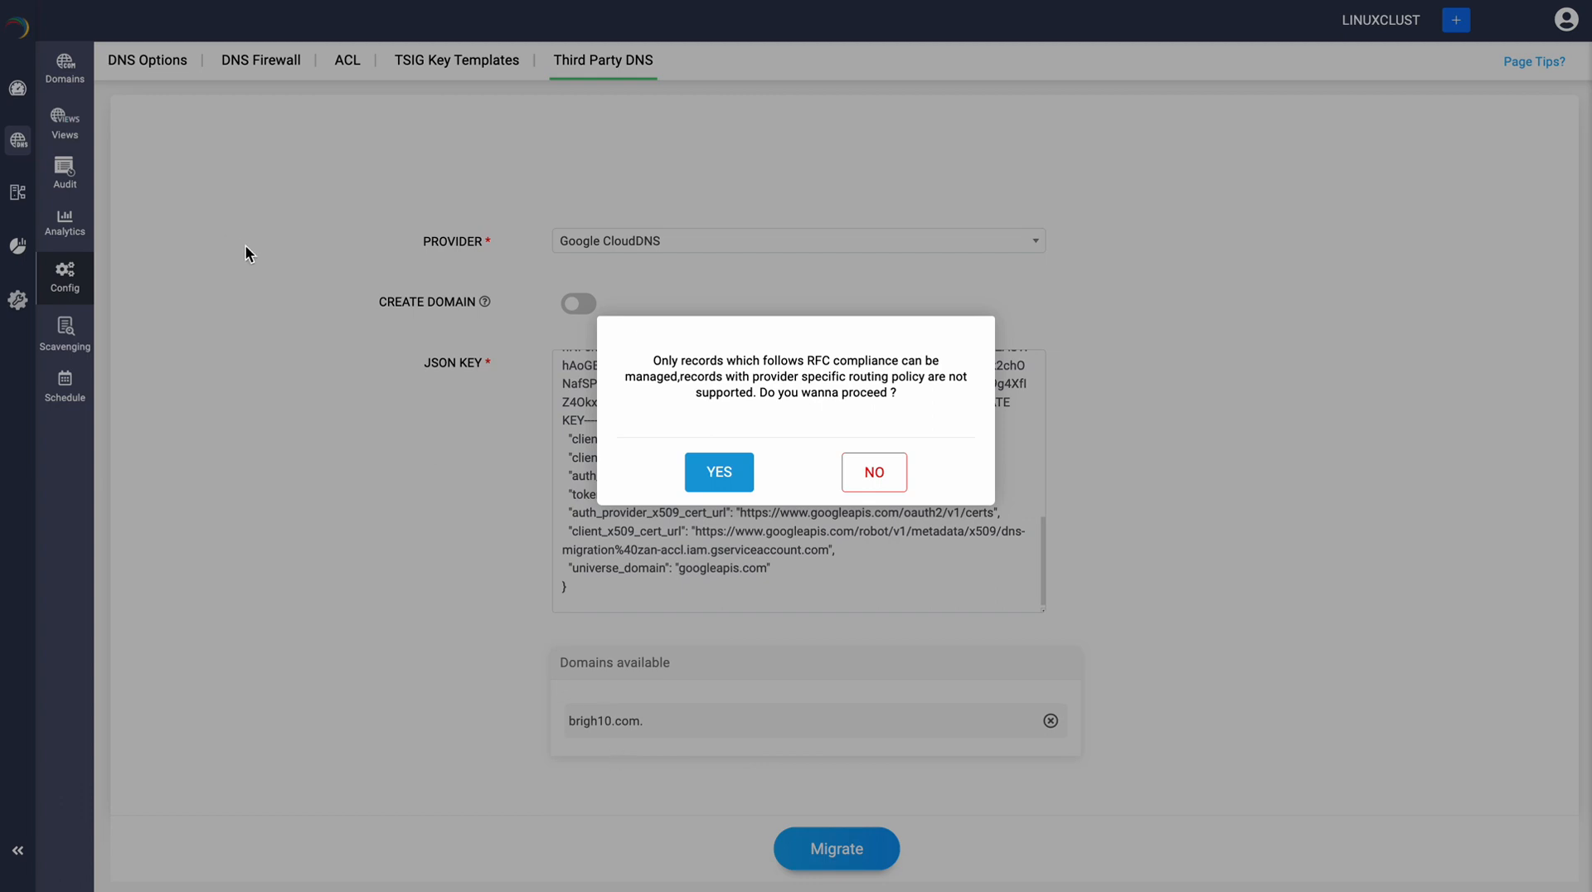
{"action": "left_click", "coordinate": [703, 481]}
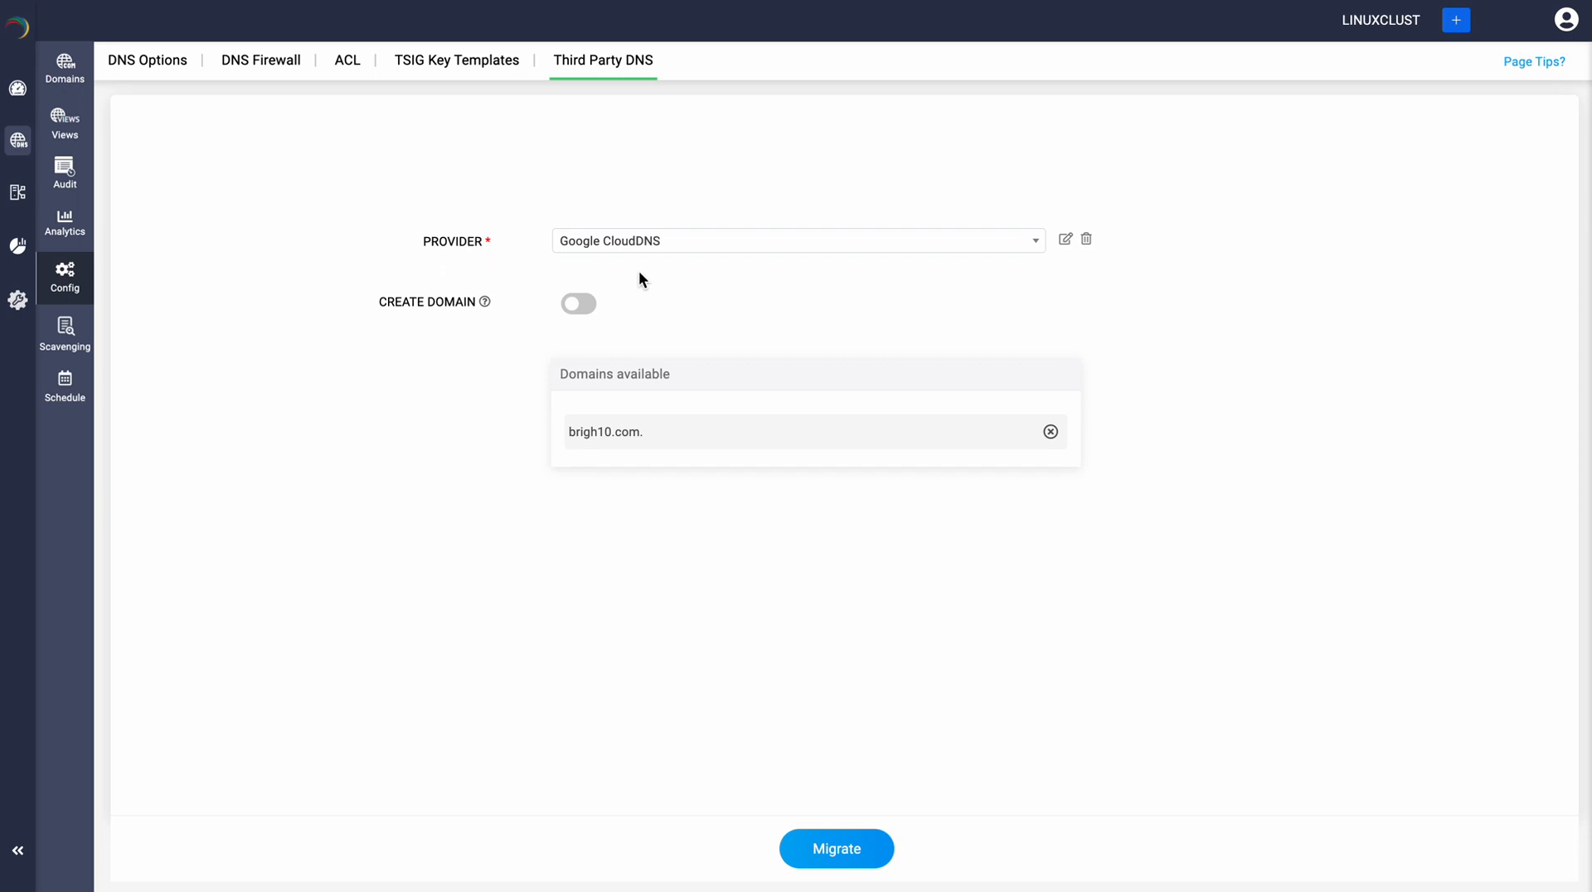
{"action": "mouse_move", "coordinate": [43, 146]}
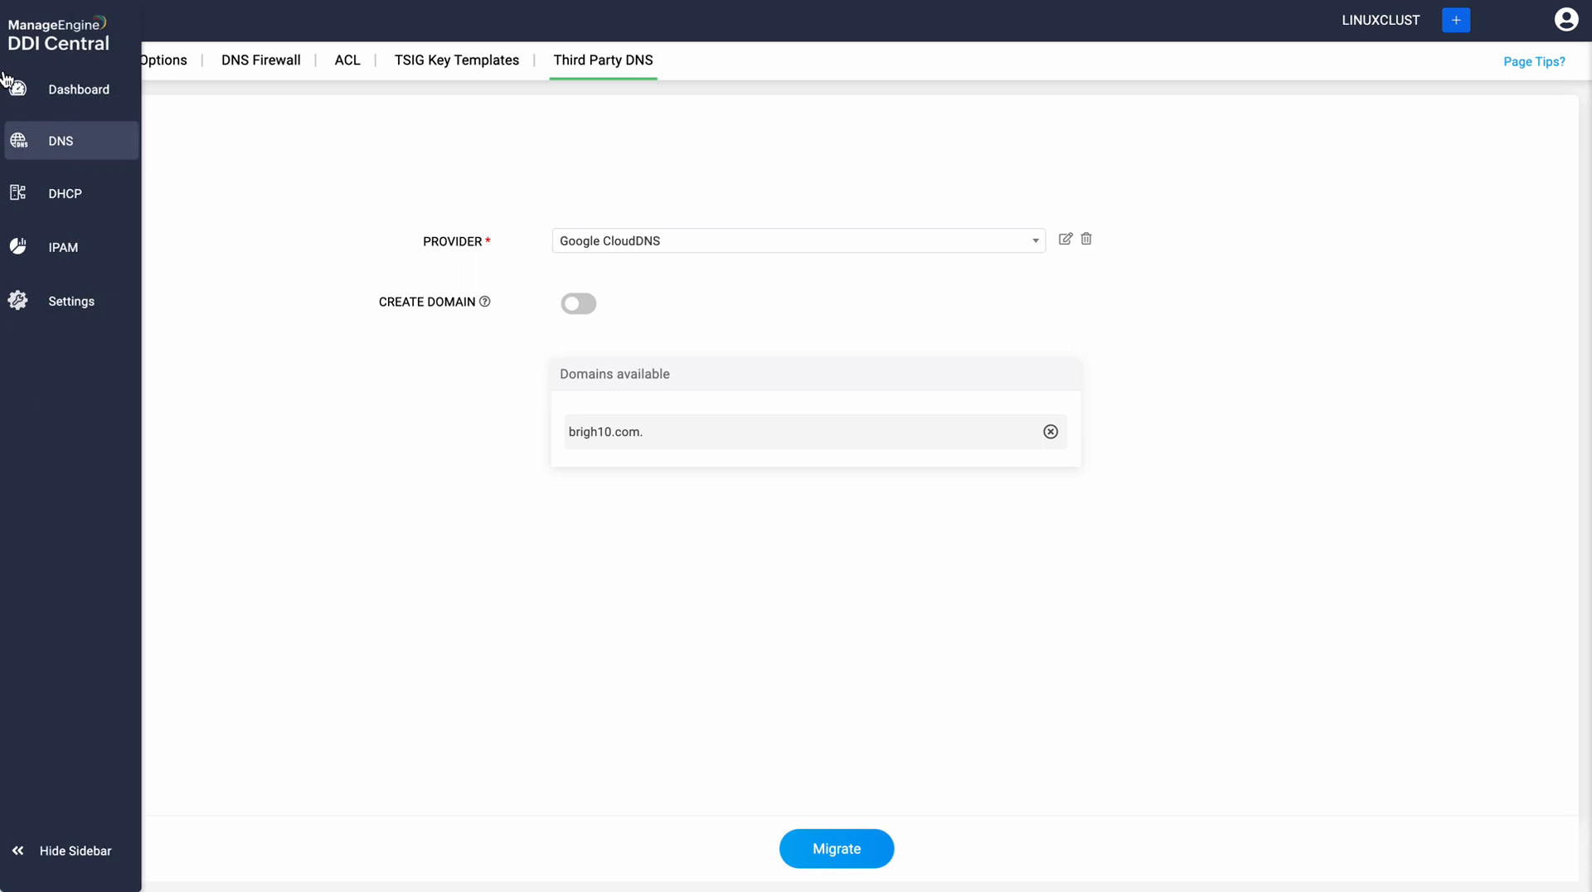
{"action": "left_click", "coordinate": [43, 146]}
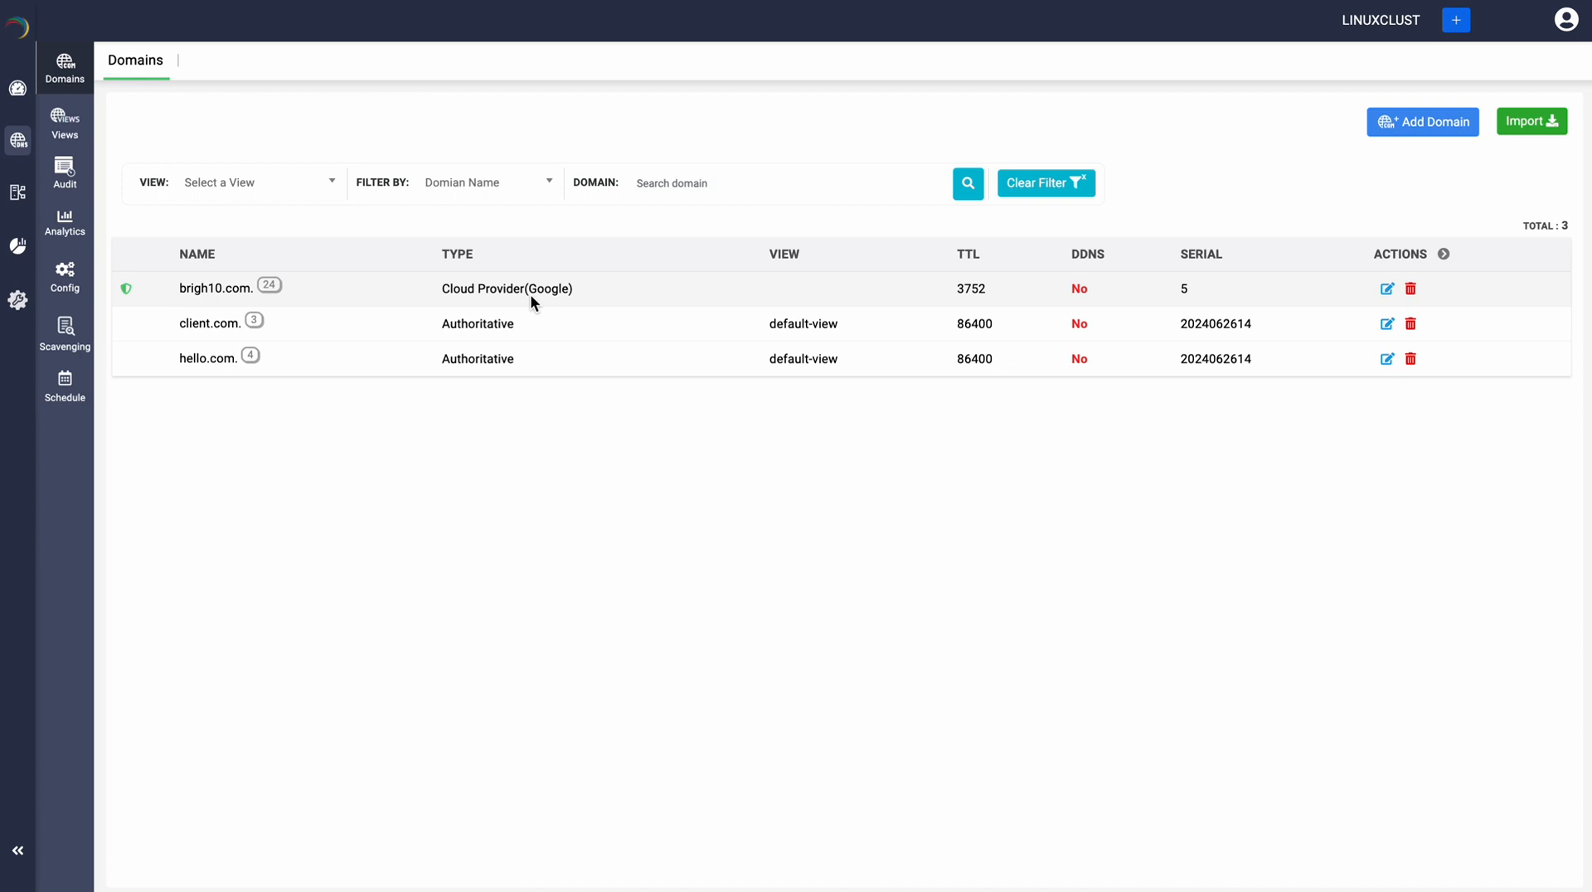
{"action": "left_click", "coordinate": [230, 289]}
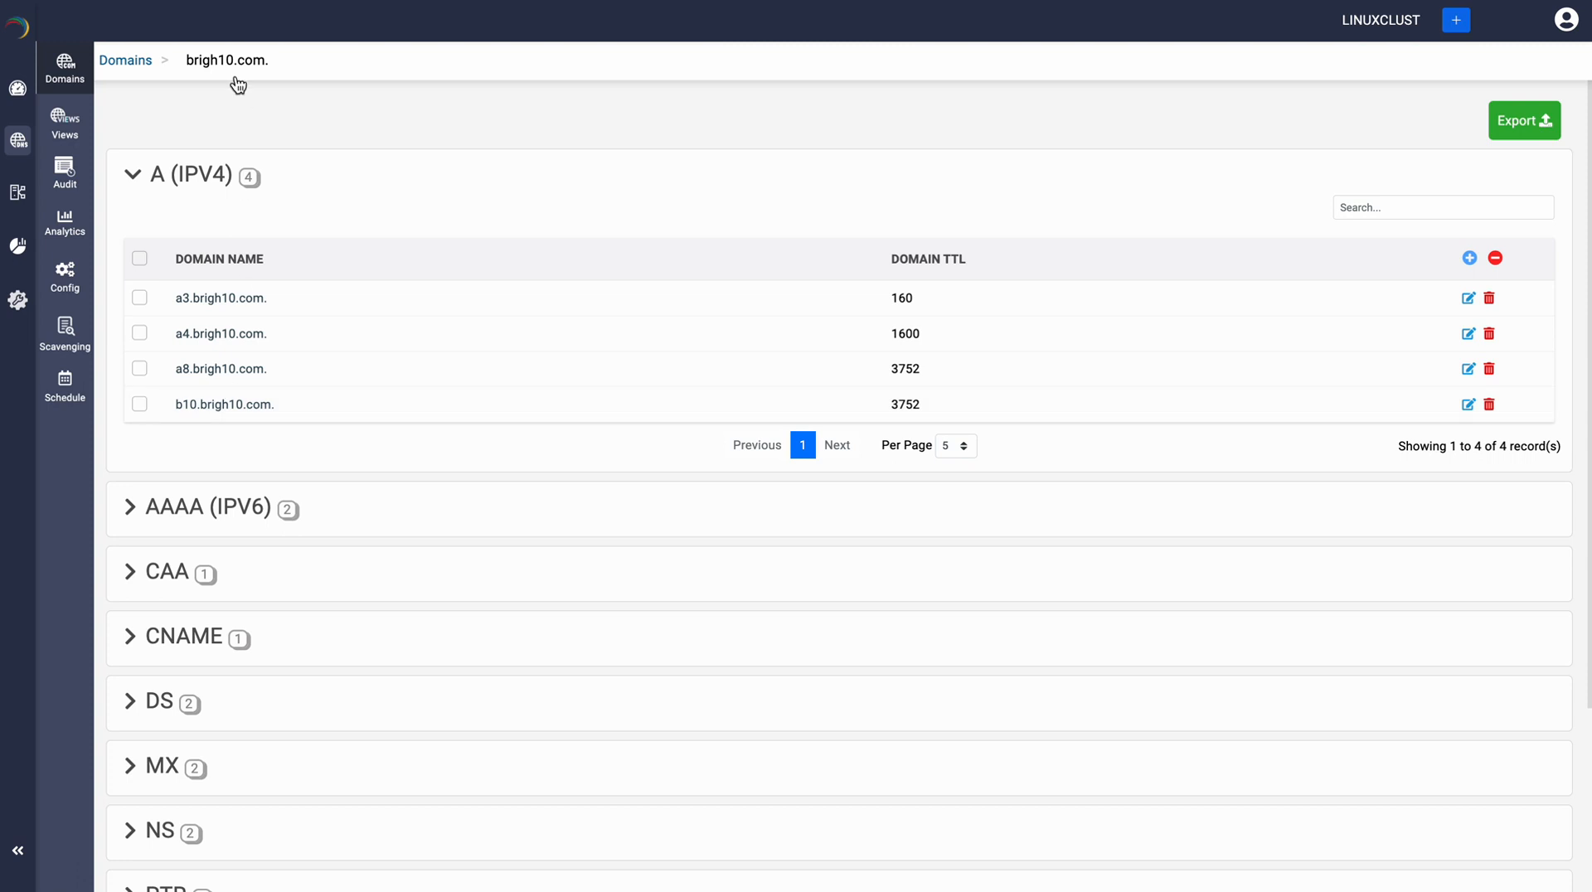
- Edit the A record a3.brigh10.com and add the IP address 100.100.204.50 to it
{"action": "left_click", "coordinate": [1467, 299]}
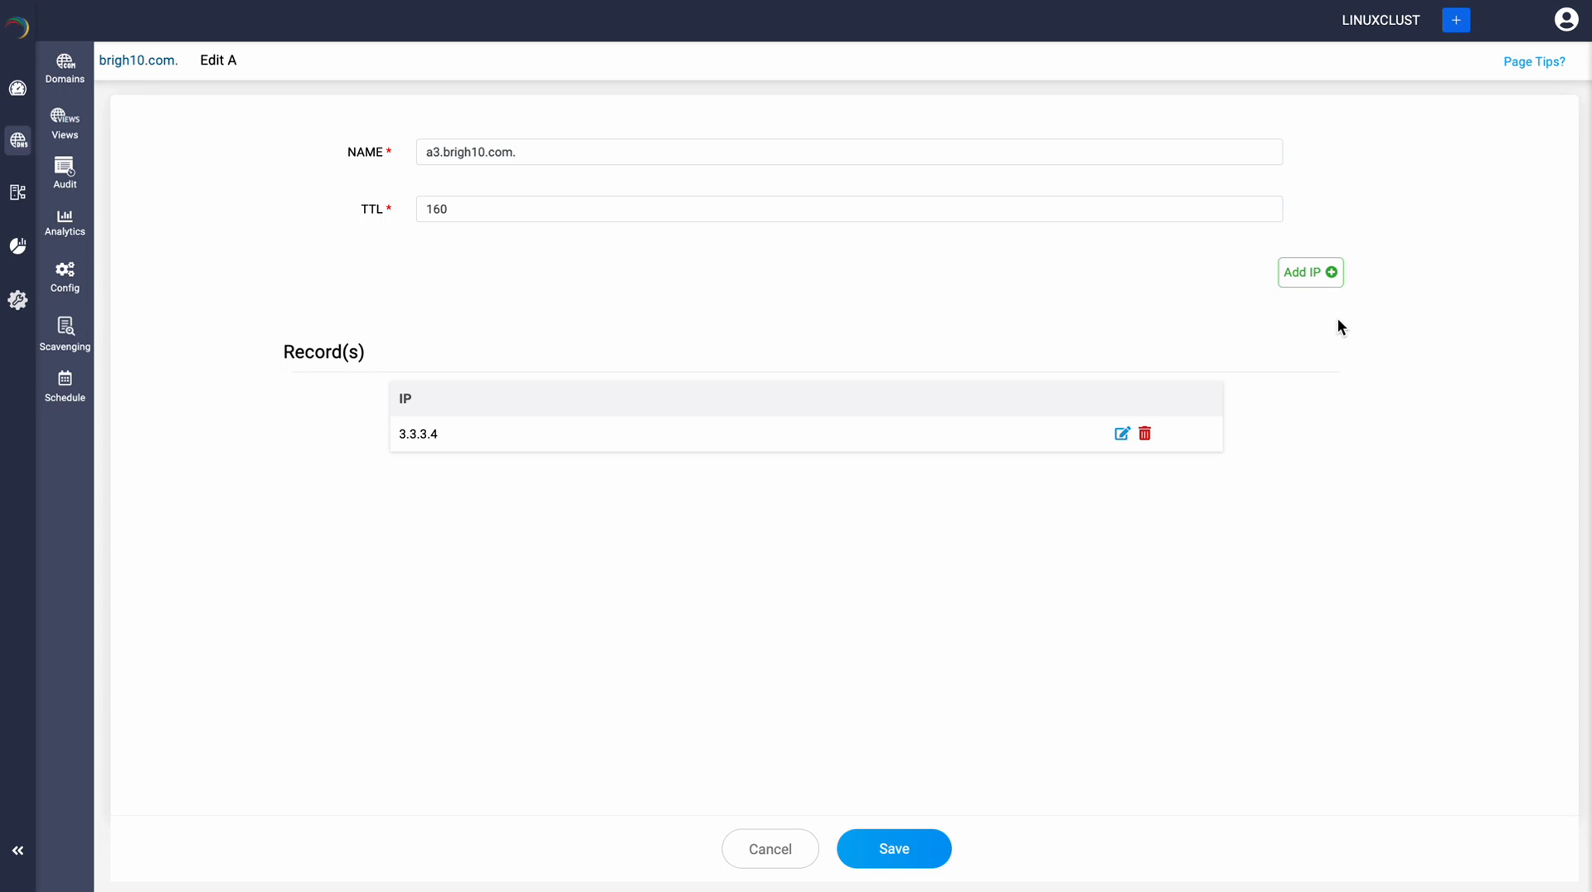
{"action": "left_click", "coordinate": [1298, 273]}
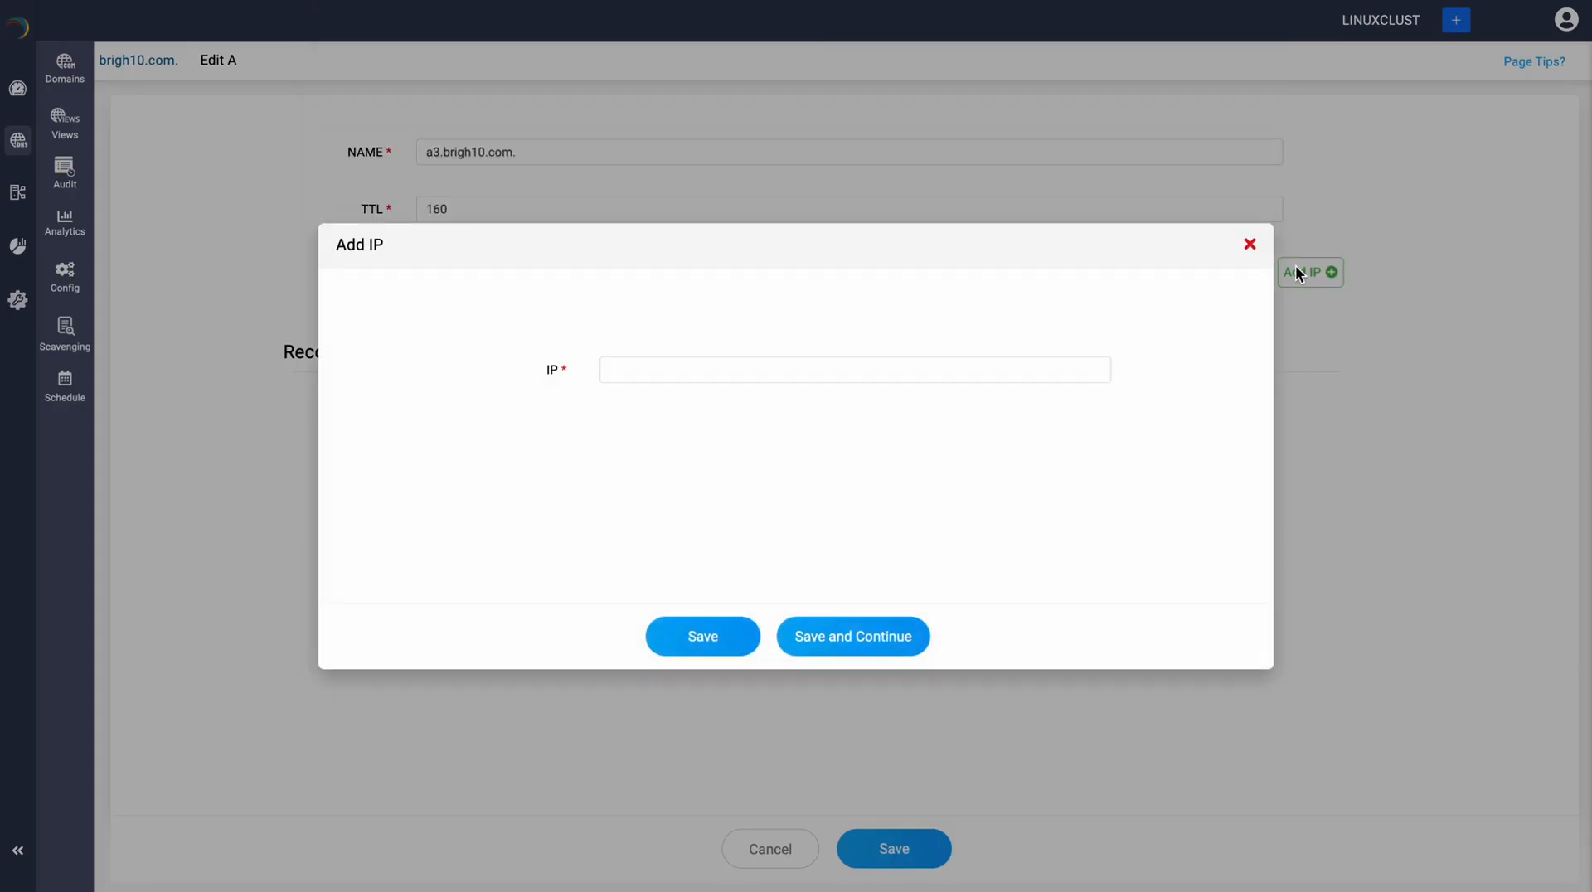
{"action": "left_click", "coordinate": [729, 373]}
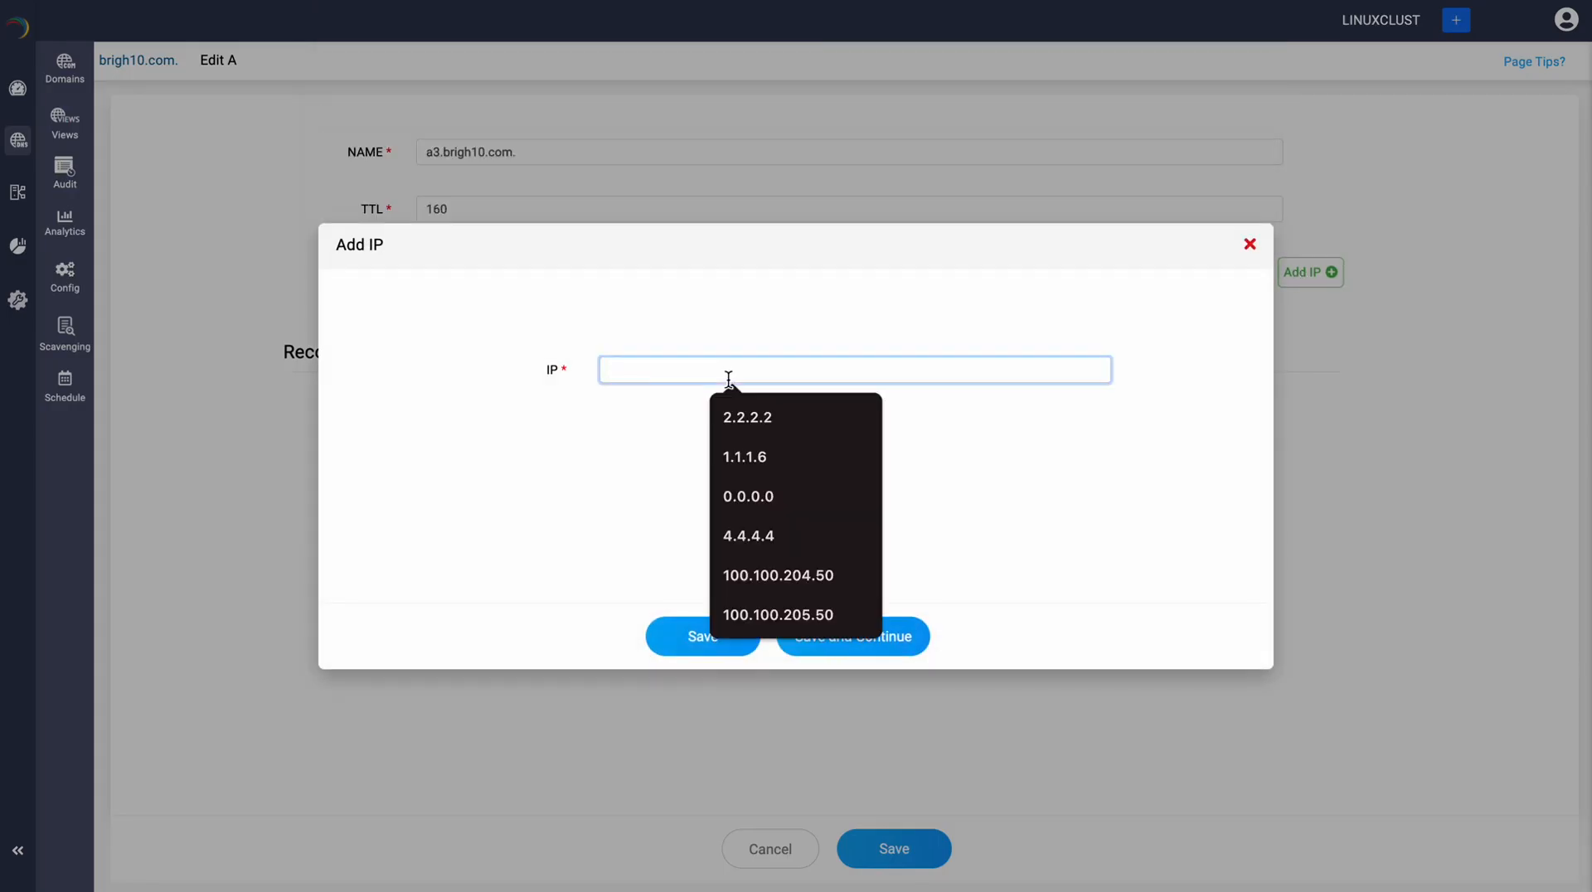
{"action": "left_click", "coordinate": [783, 571]}
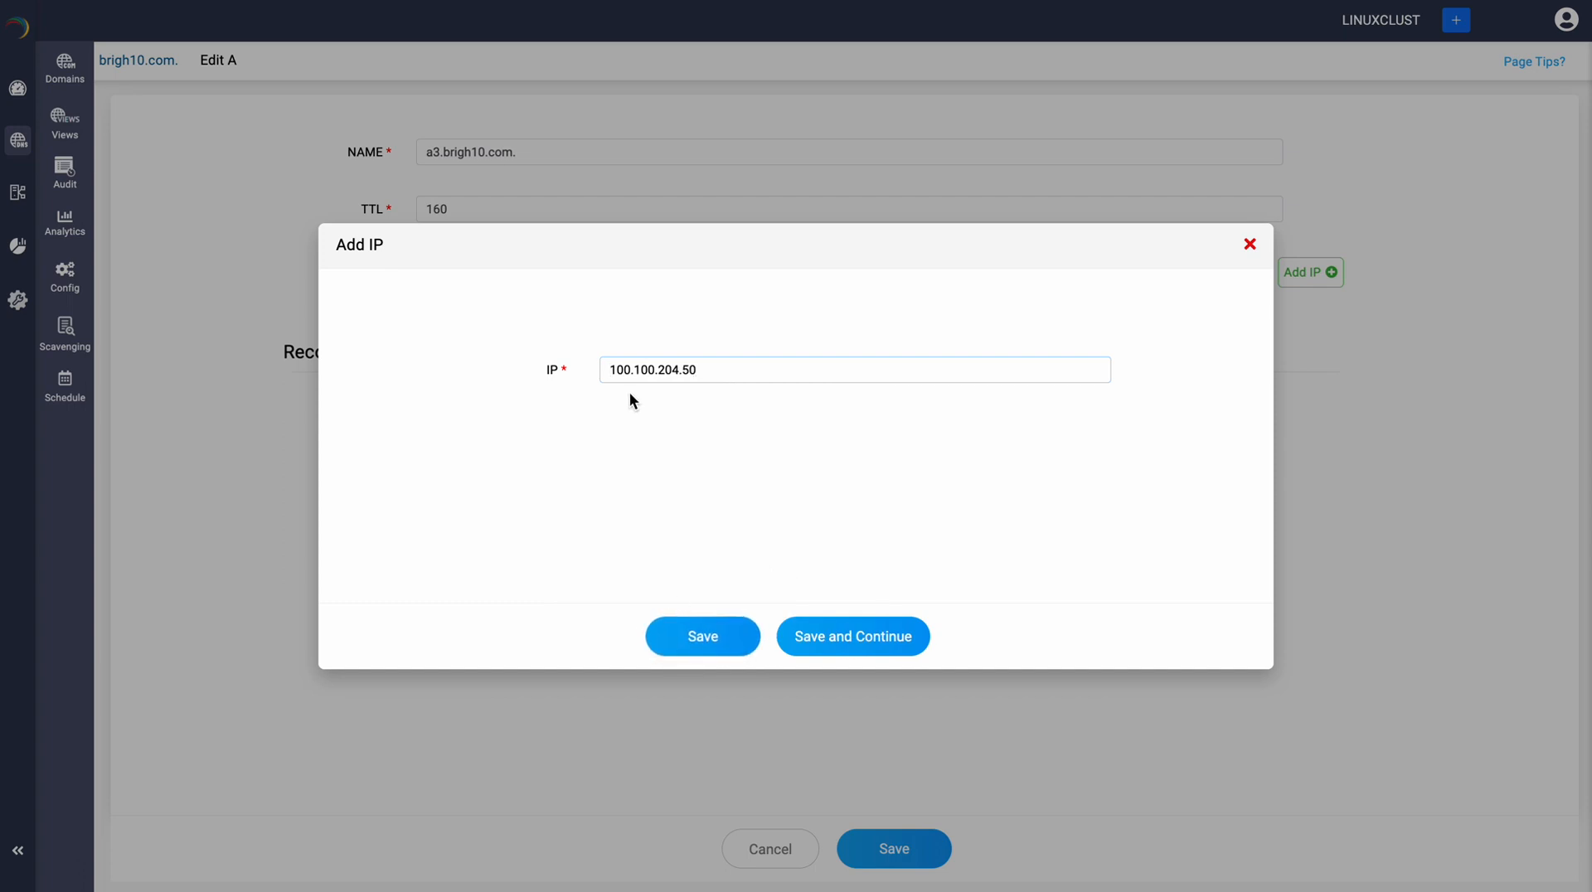
{"action": "left_click", "coordinate": [689, 638]}
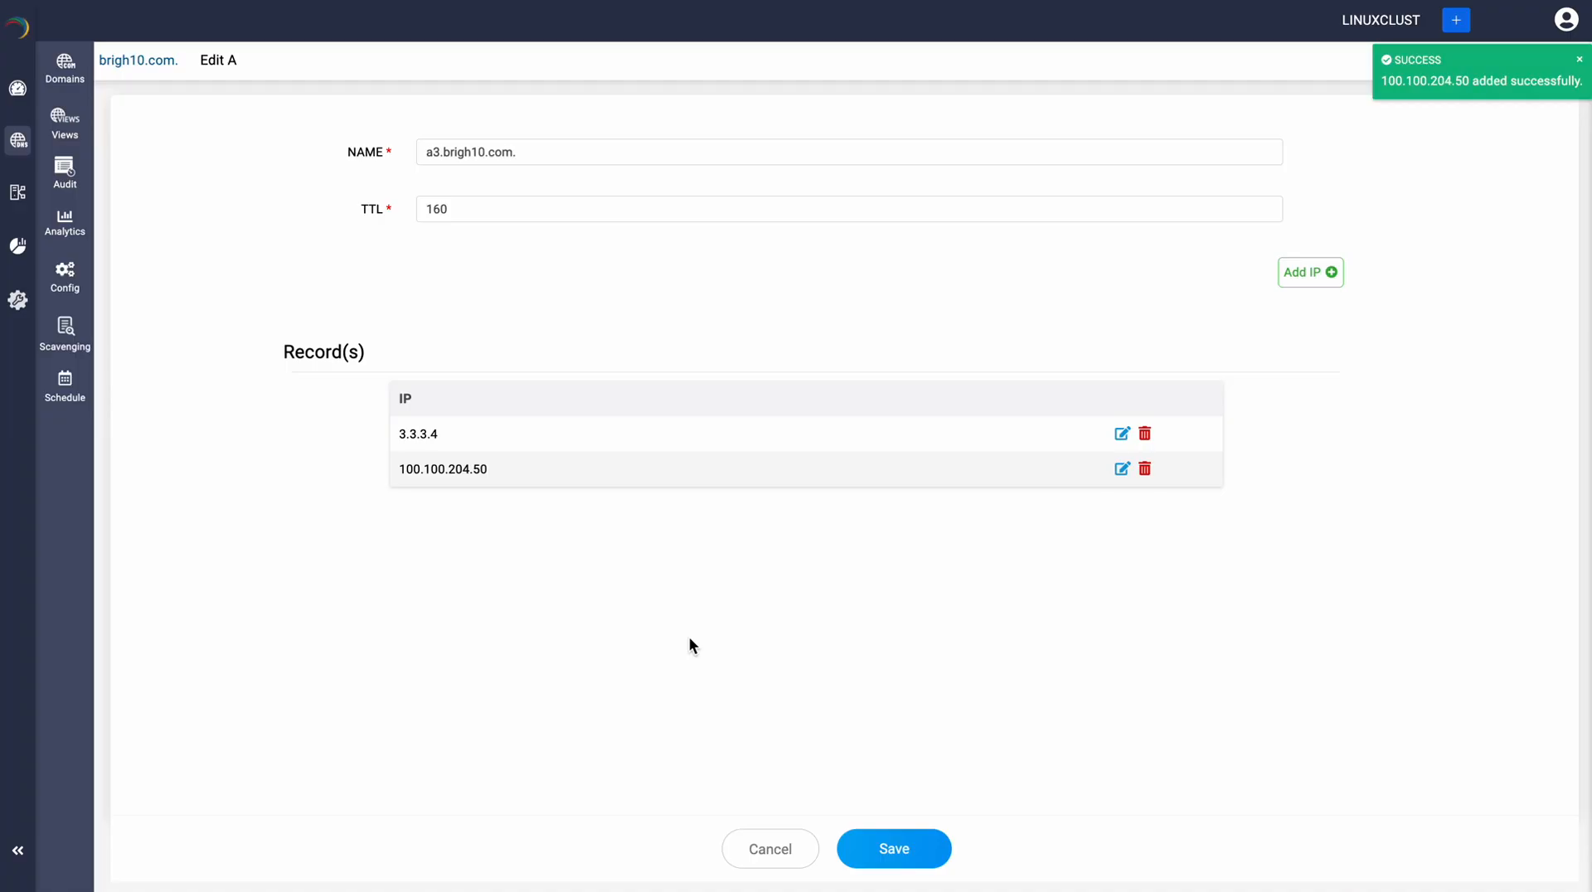
- Save the edited a3.brigh10.com record and start a new A record named b11.brigh10.com in the same domain
{"action": "left_click", "coordinate": [880, 854]}
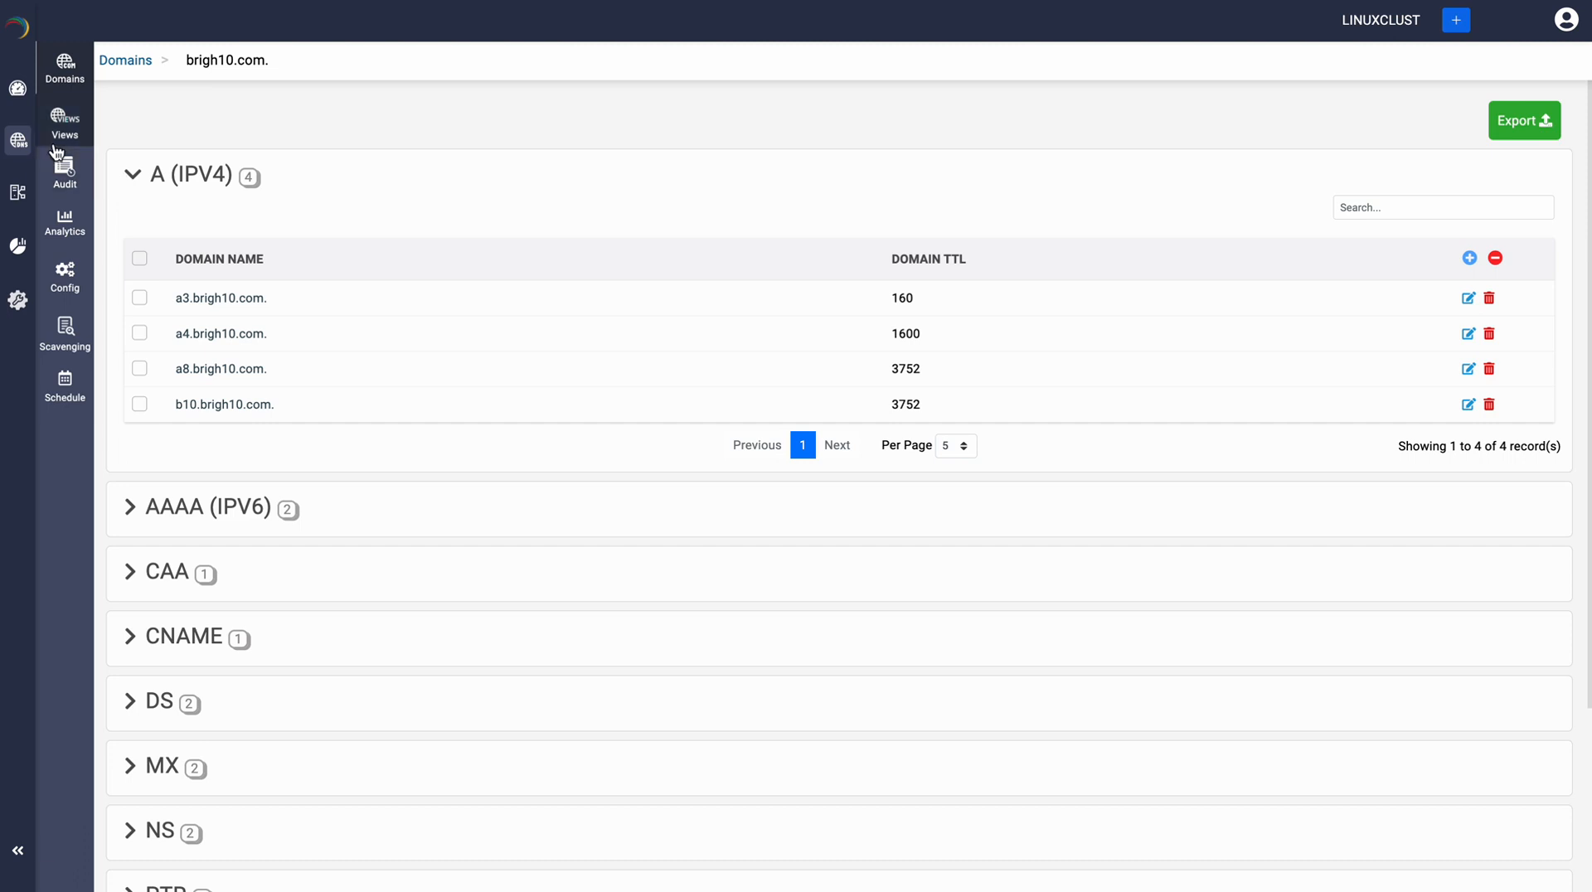
{"action": "left_click", "coordinate": [1468, 258]}
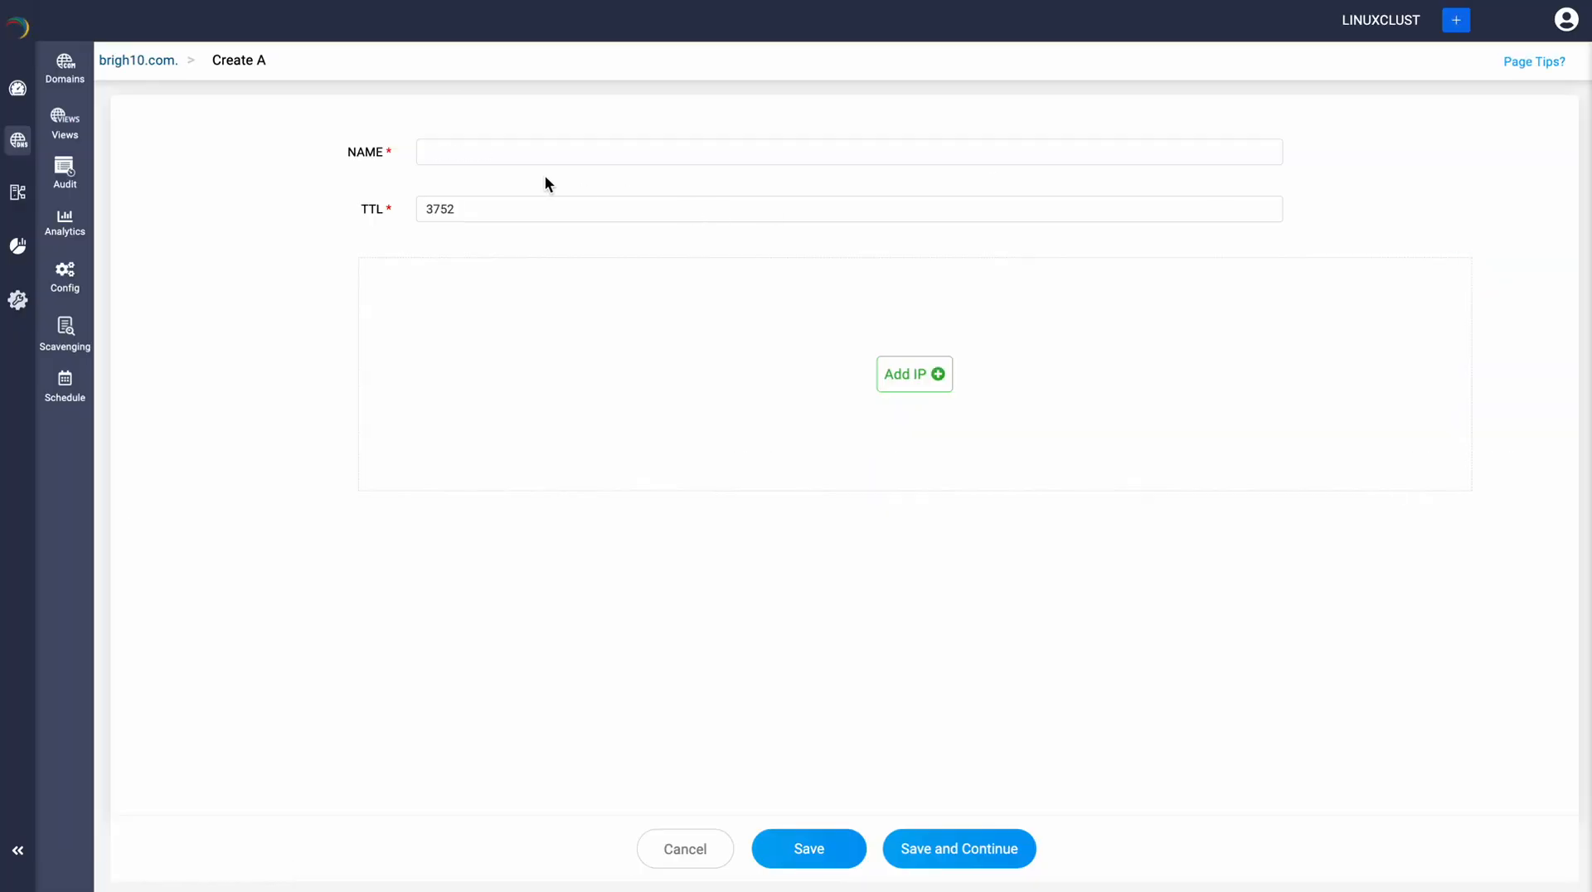
{"action": "left_click", "coordinate": [441, 151]}
{"action": "left_click", "coordinate": [421, 146]}
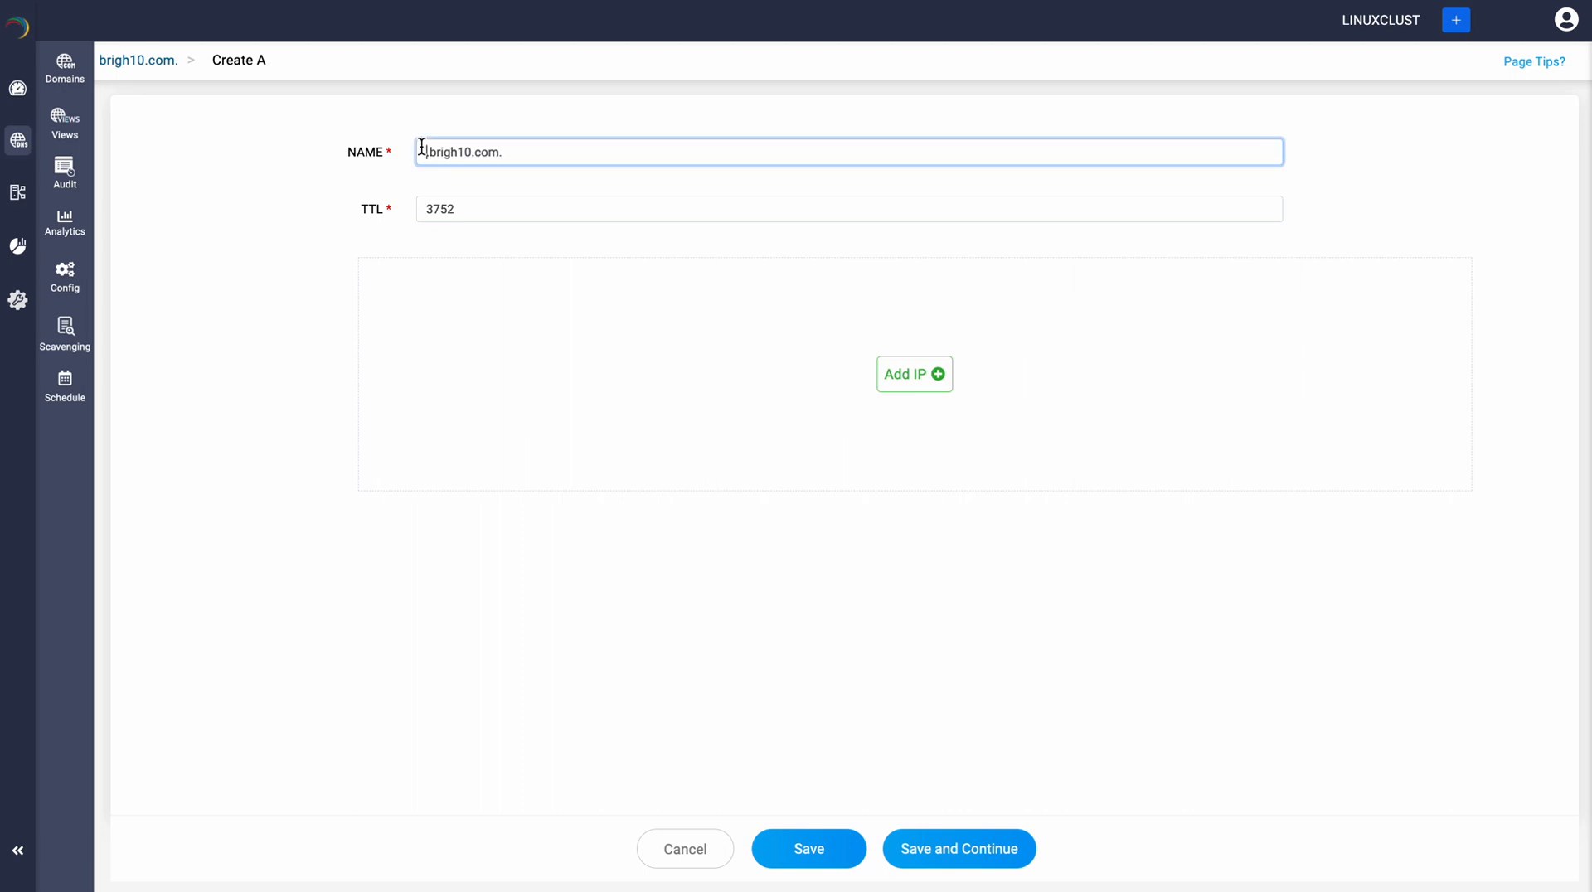
{"action": "type", "text": "b11."}
- Add the IP address 100.100.205.50 to the b11.brigh10.com record and save the new A record
{"action": "left_click", "coordinate": [906, 370]}
{"action": "left_click", "coordinate": [651, 365]}
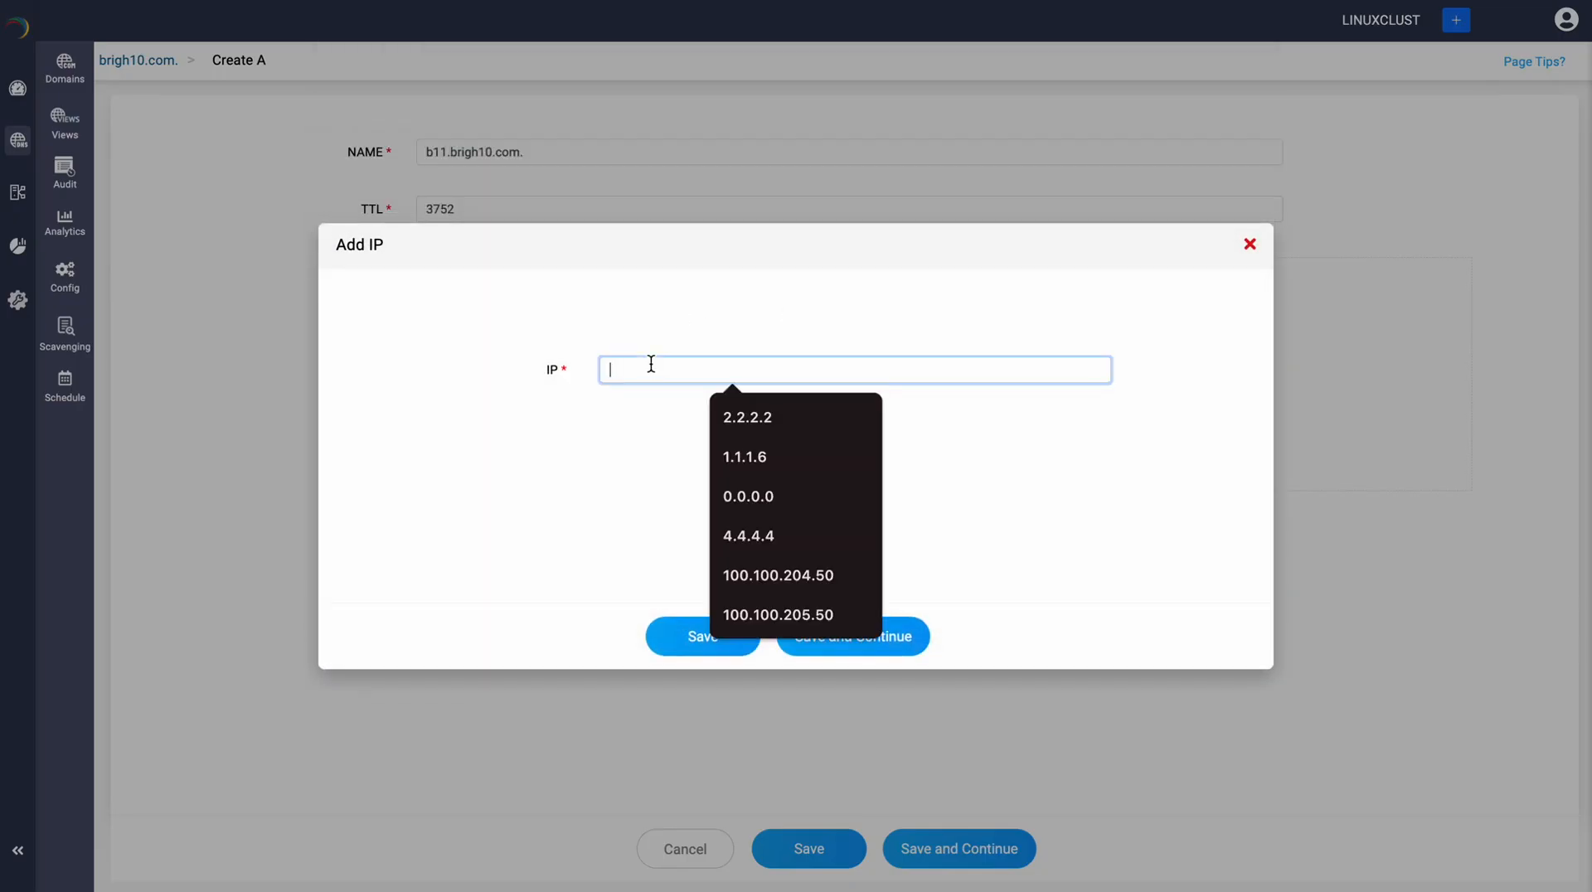
{"action": "left_click", "coordinate": [804, 615]}
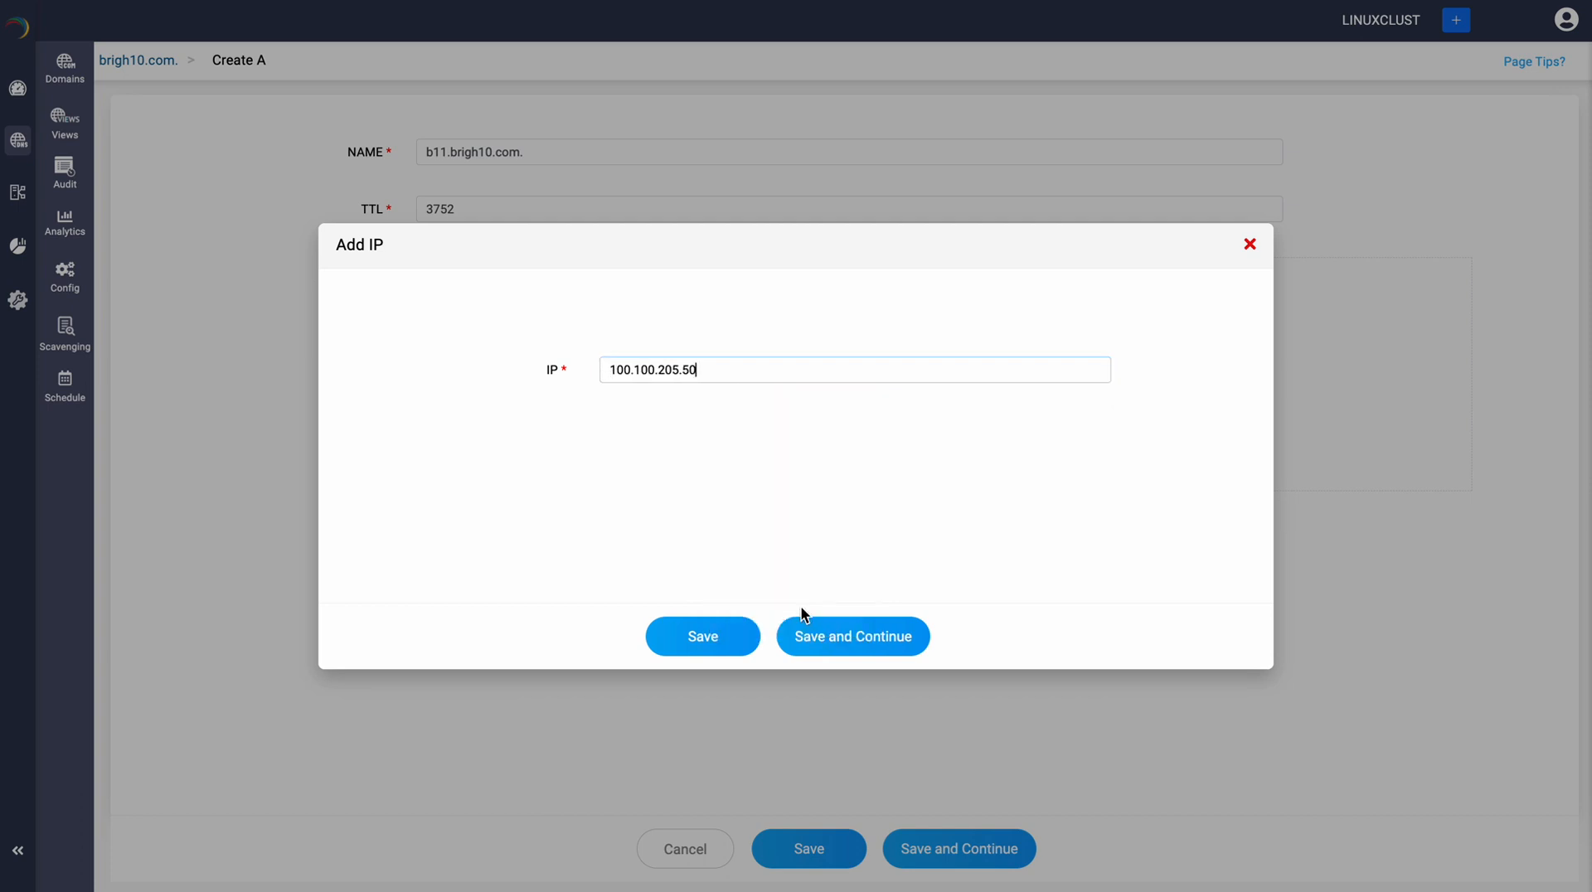
{"action": "left_click", "coordinate": [688, 645]}
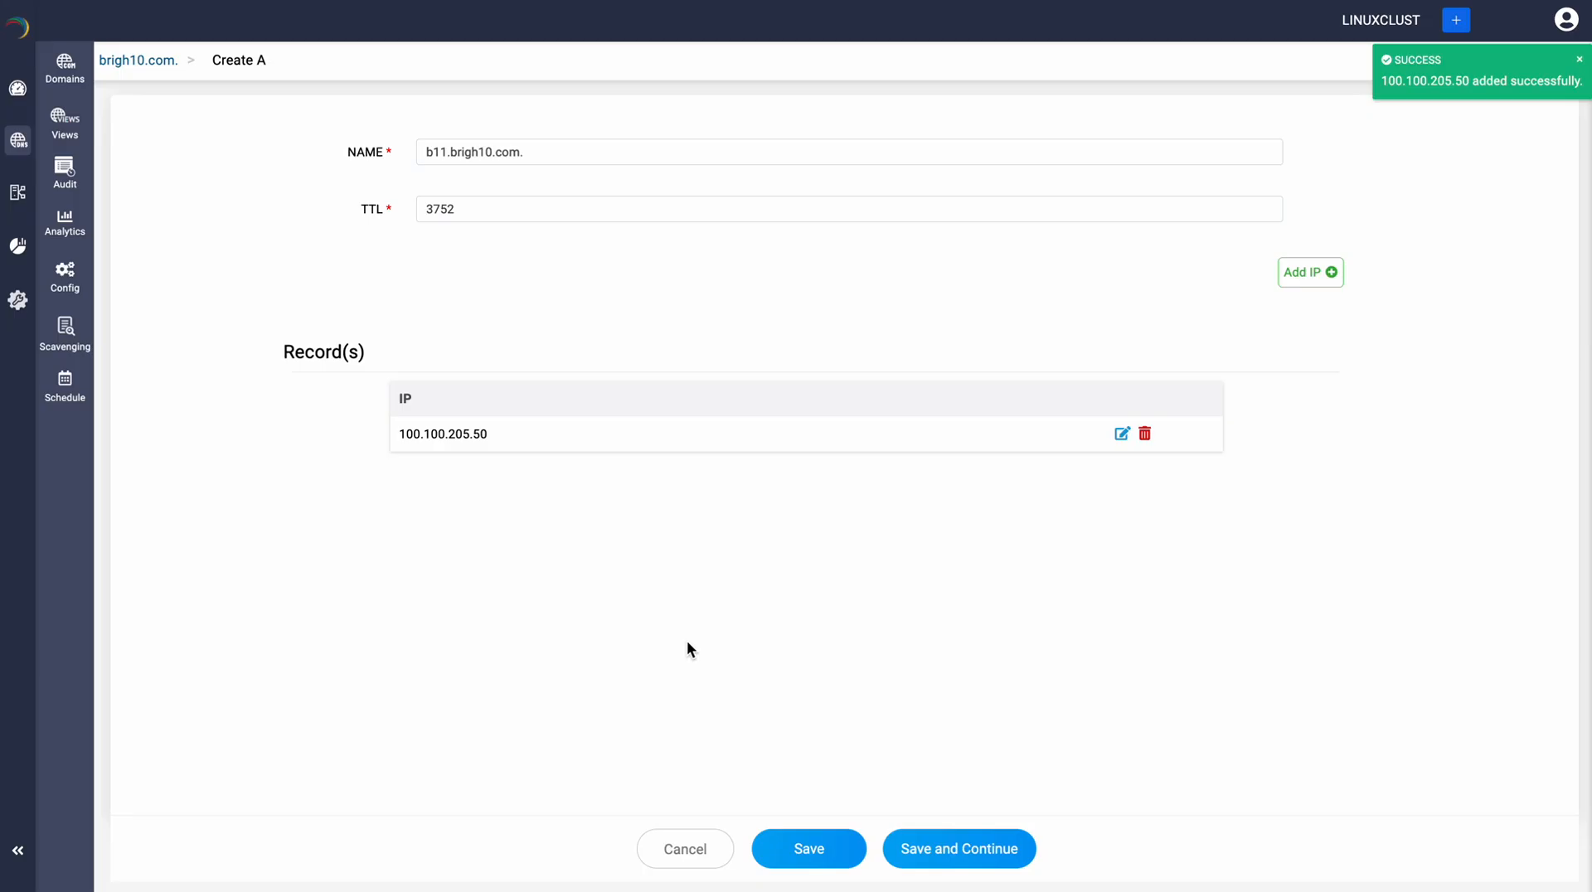
{"action": "left_click", "coordinate": [800, 845]}
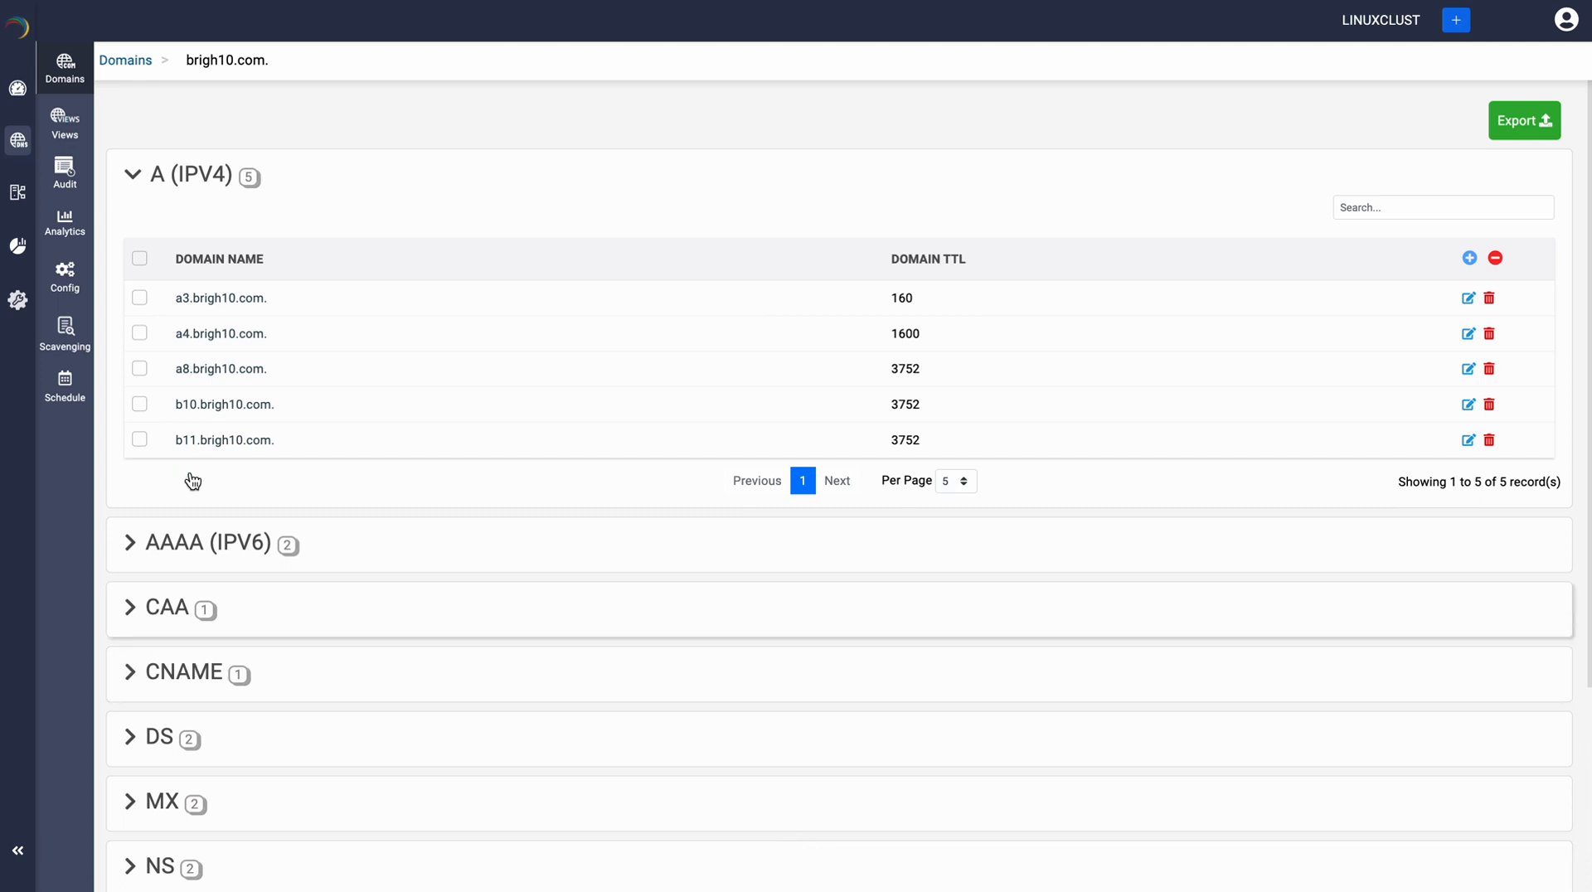
- Open the DNS audit log to review the record changes made in brigh10.com
{"action": "left_click", "coordinate": [77, 181]}
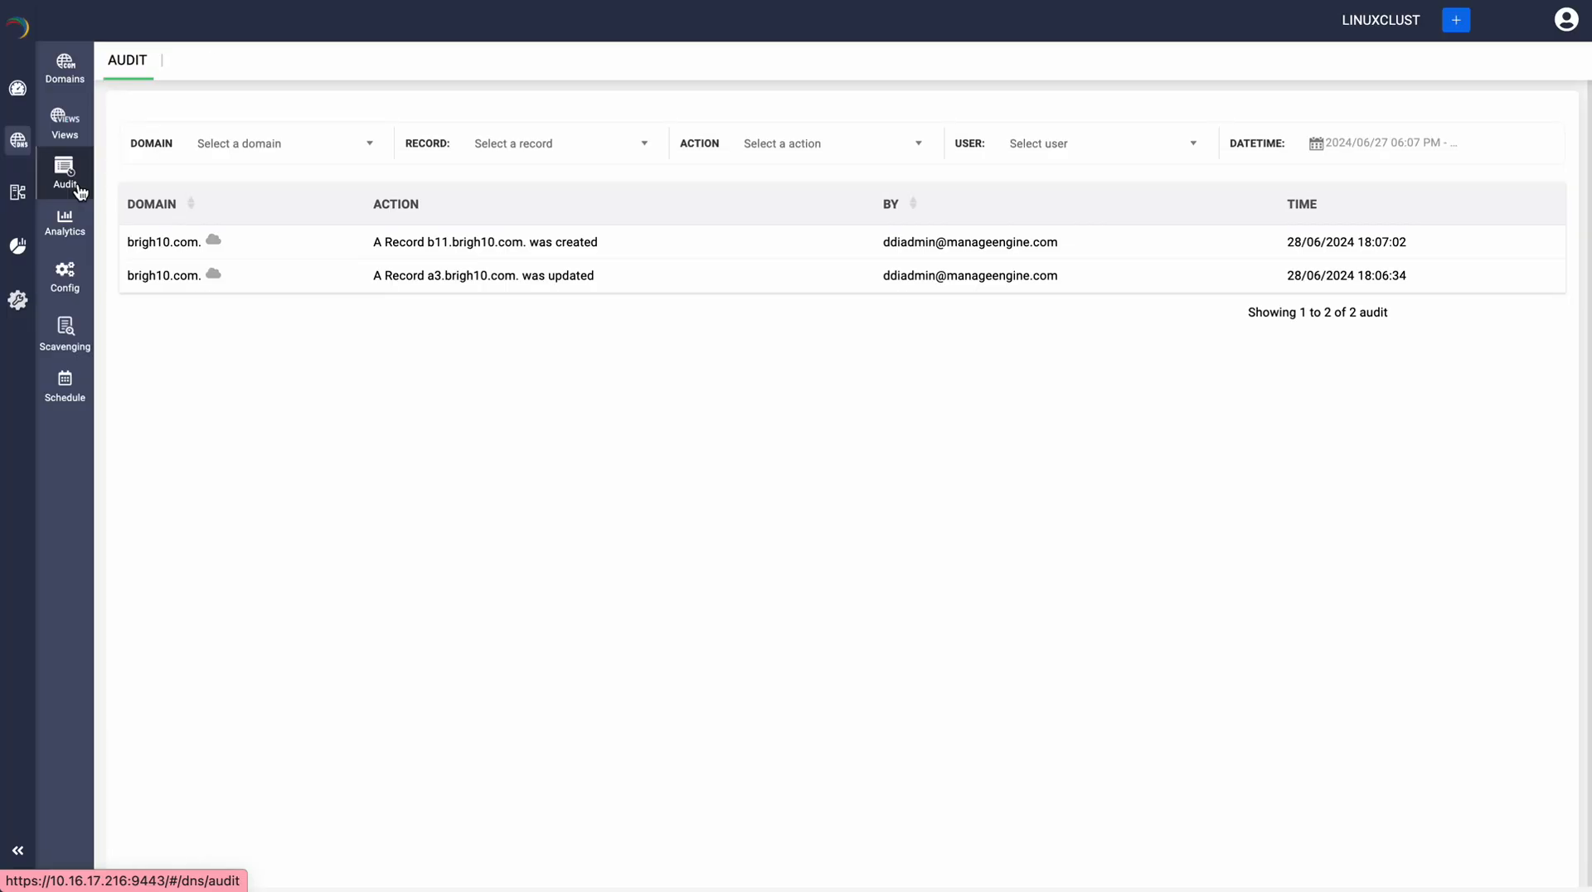